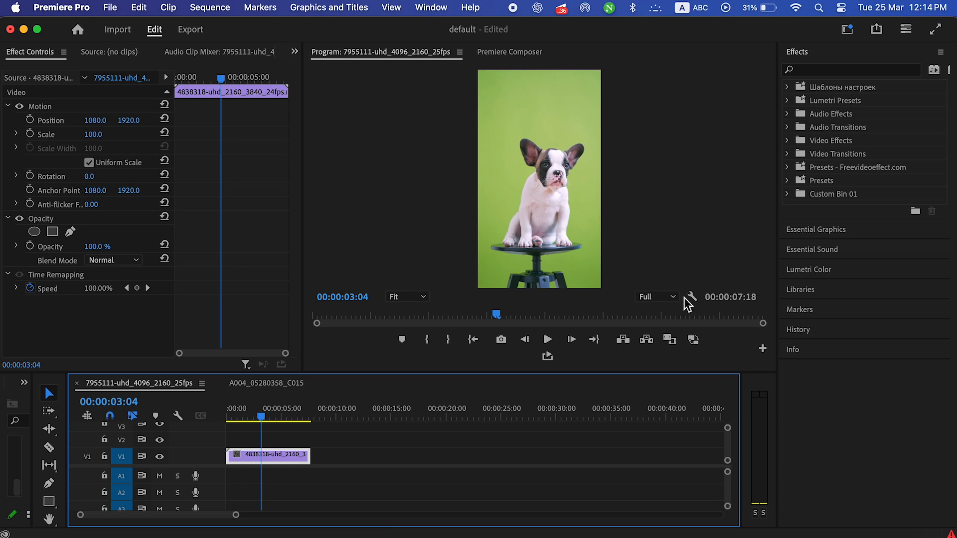
# Return the playhead to the start of the sequence and switch to the Vertical workspace.
pyautogui.click(290, 415)
pyautogui.moveTo(293, 417); pyautogui.dragTo(226, 416)
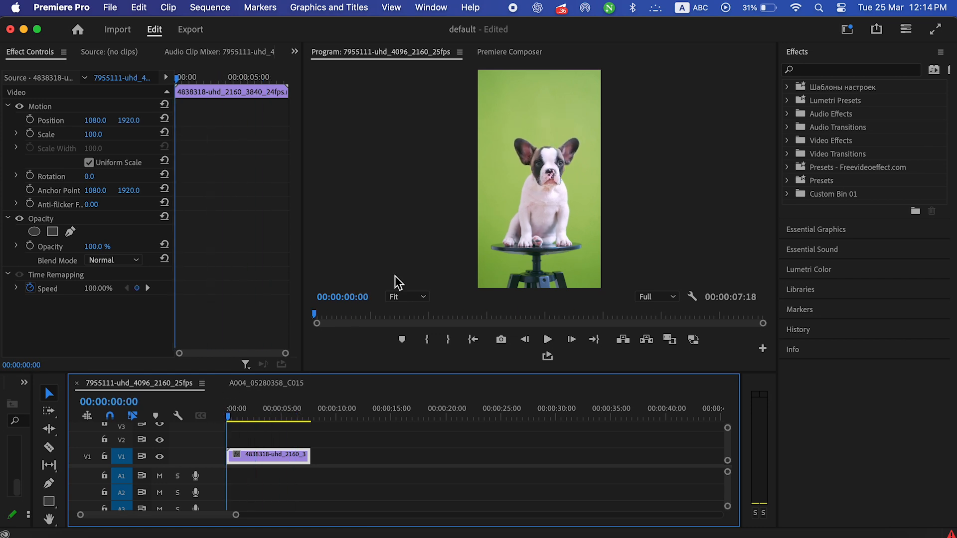
pyautogui.click(443, 7)
pyautogui.moveTo(441, 28)
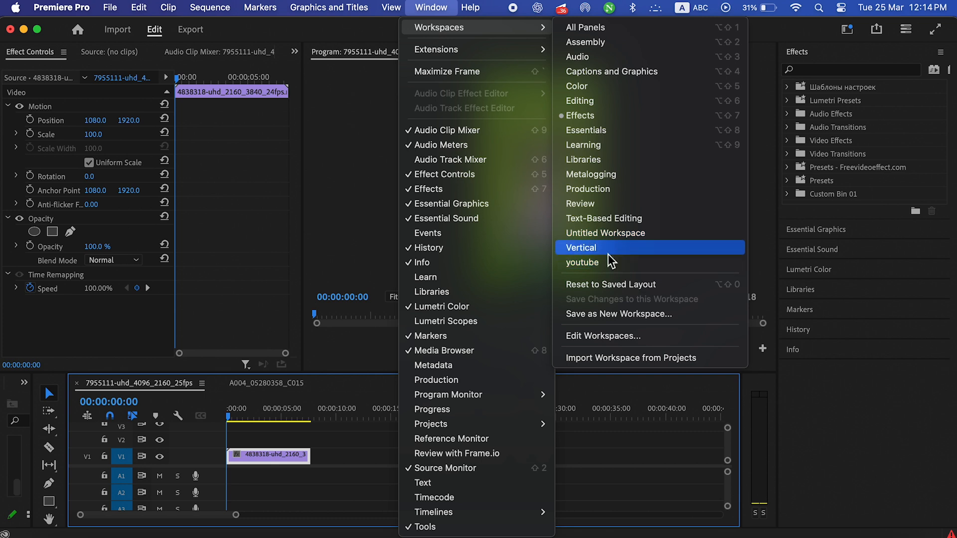
pyautogui.click(586, 249)
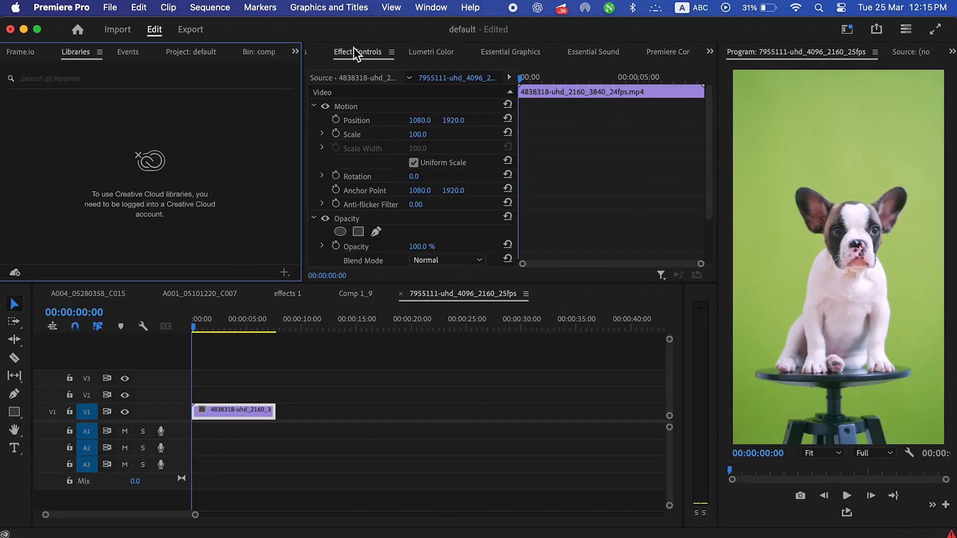
# Search the effects for "ultra" and apply Ultra Key to the puppy clip on V1.
pyautogui.click(306, 53)
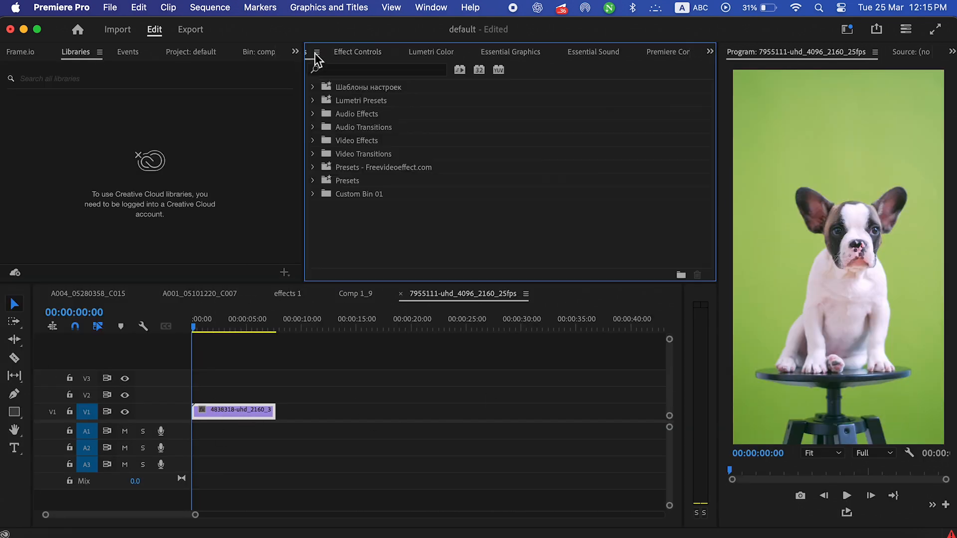
pyautogui.click(354, 70)
pyautogui.write('ultra')
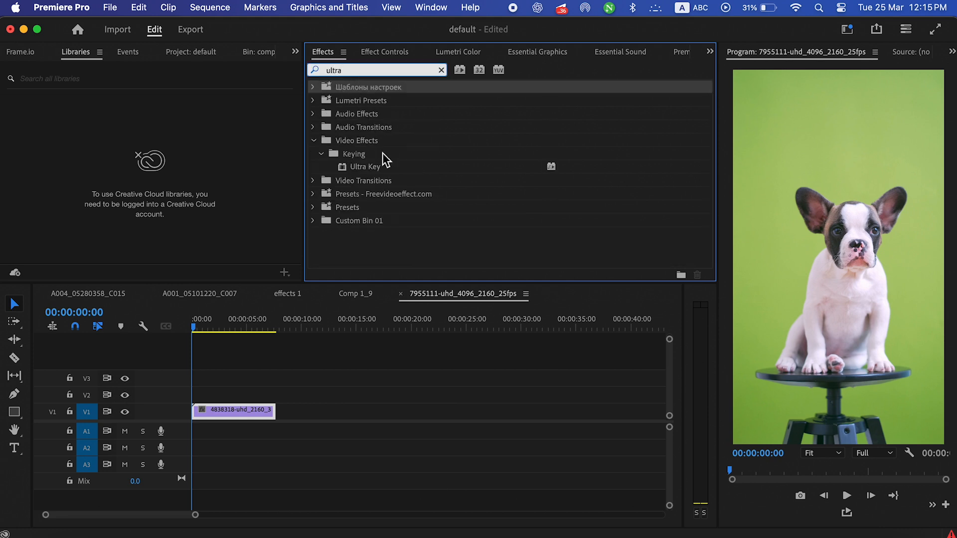
pyautogui.click(387, 167)
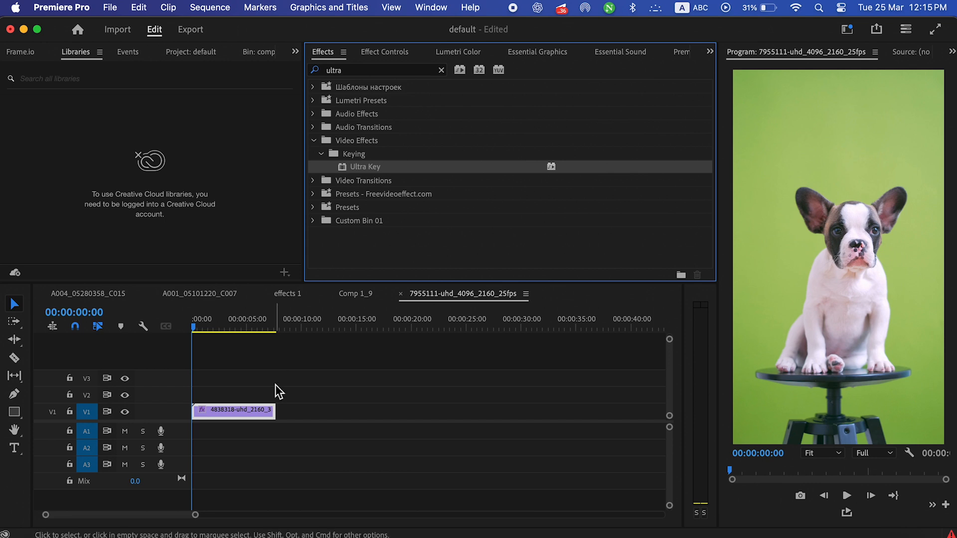
# Try sampling the green background at the first frame as Ultra Key's key color, and undo the sampling.
pyautogui.click(402, 55)
pyautogui.scroll(-5, 549, 172)
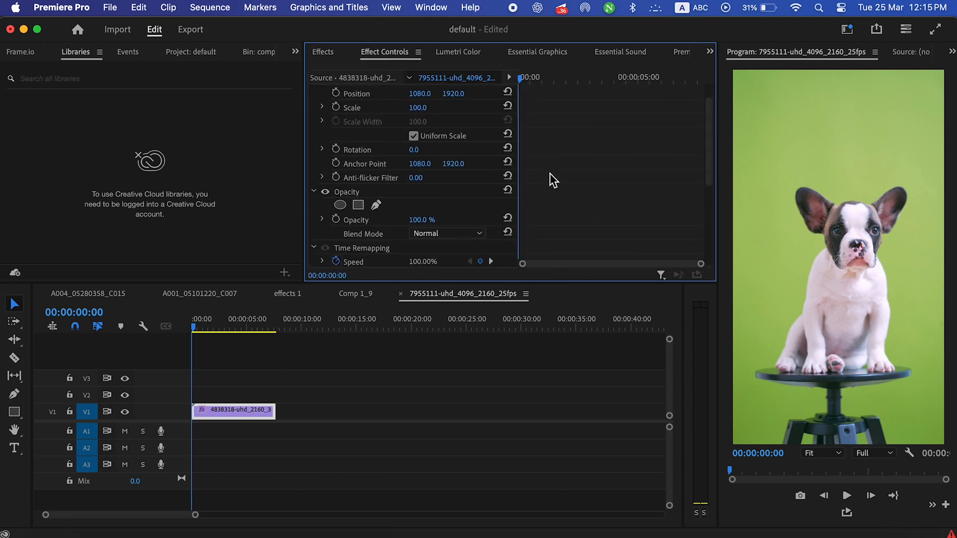
pyautogui.click(369, 141)
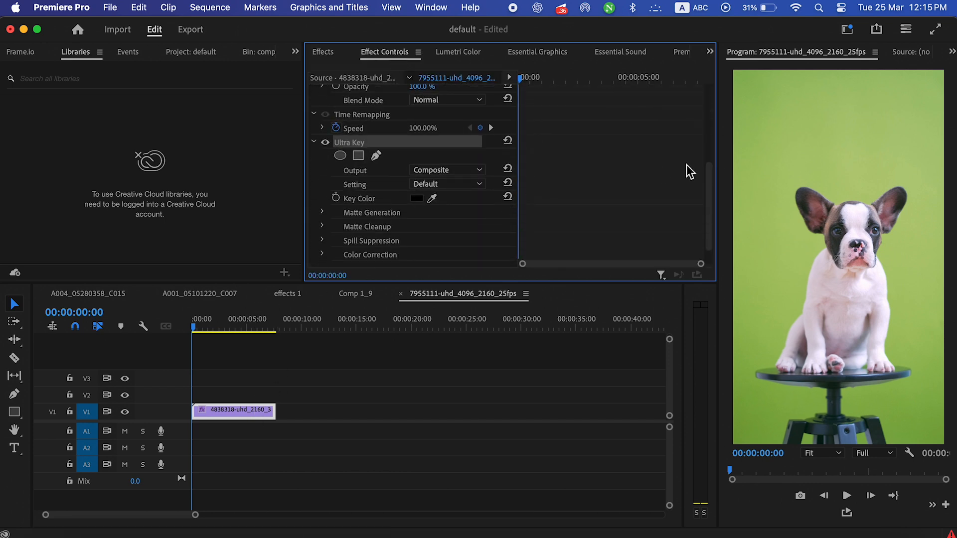
pyautogui.scroll(-1, 688, 171)
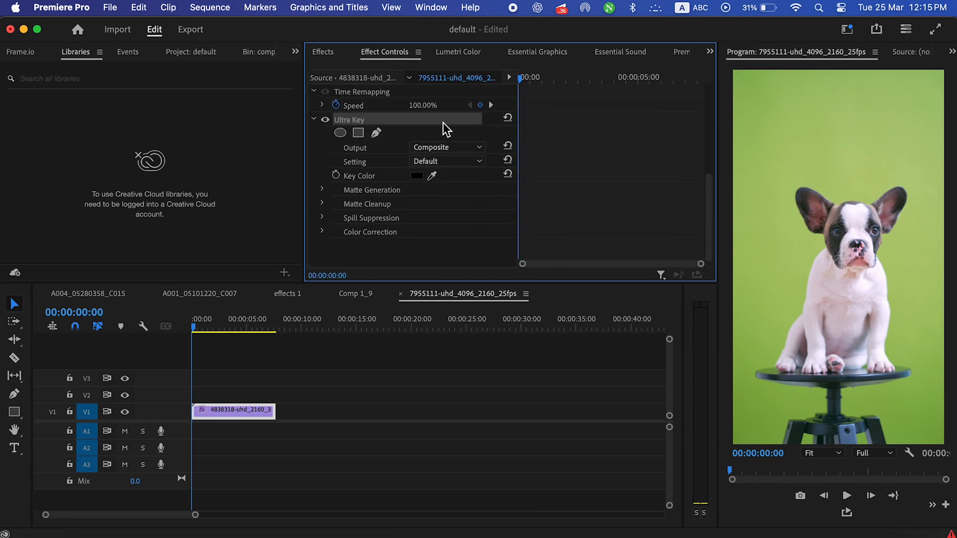
pyautogui.click(372, 177)
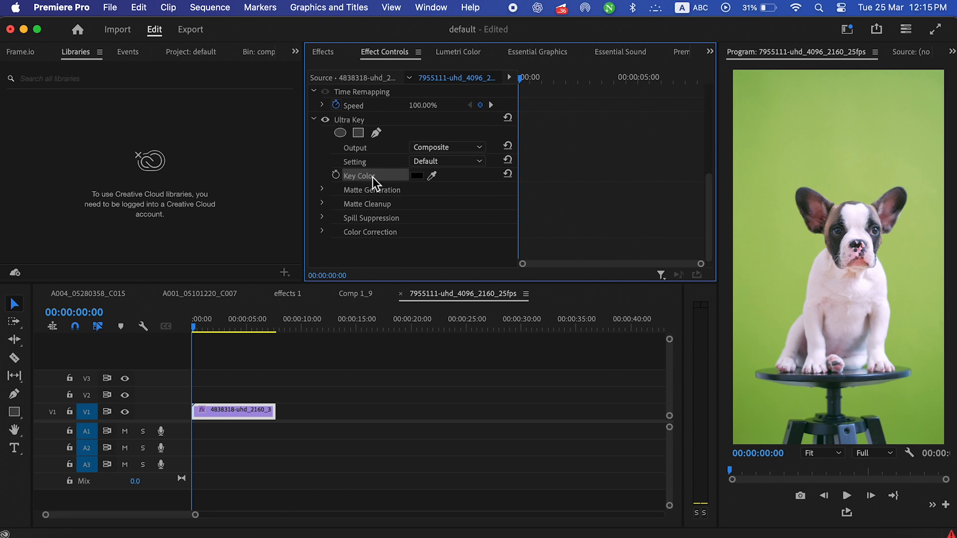
pyautogui.click(432, 175)
pyautogui.click(806, 144)
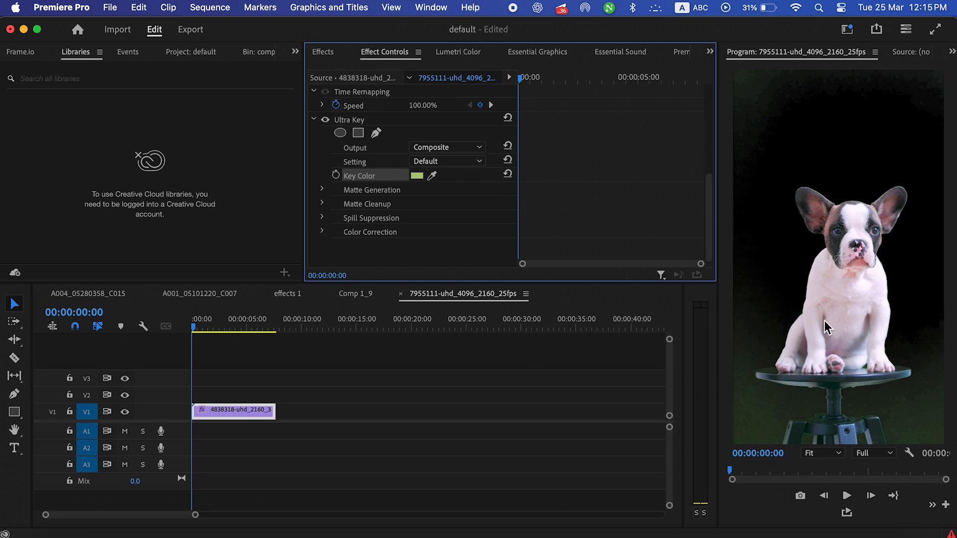
pyautogui.click(513, 402)
pyautogui.press('super+z')
# Move the playhead to 00:00:03:01 and sample the green background above the puppy as Ultra Key's key color.
pyautogui.click(260, 416)
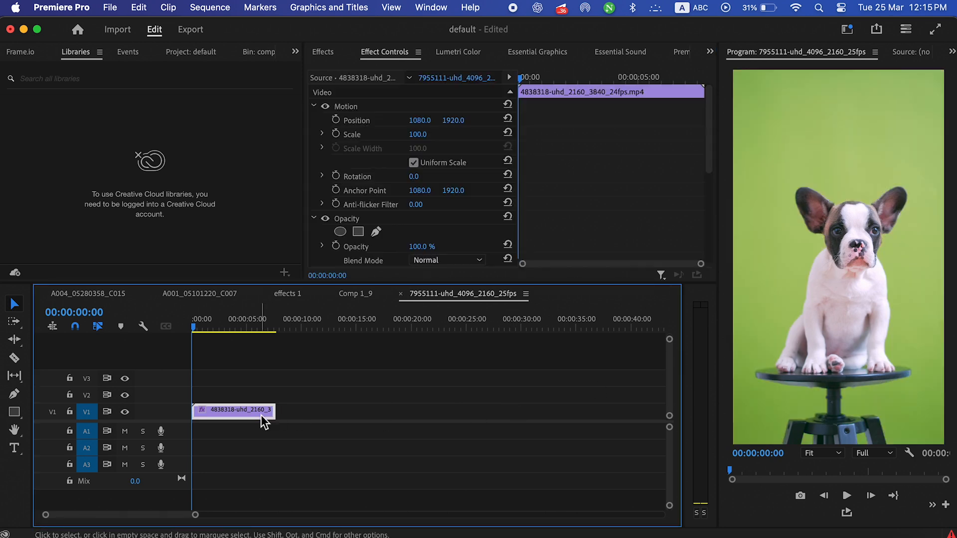
pyautogui.click(225, 328)
pyautogui.scroll(-5, 572, 174)
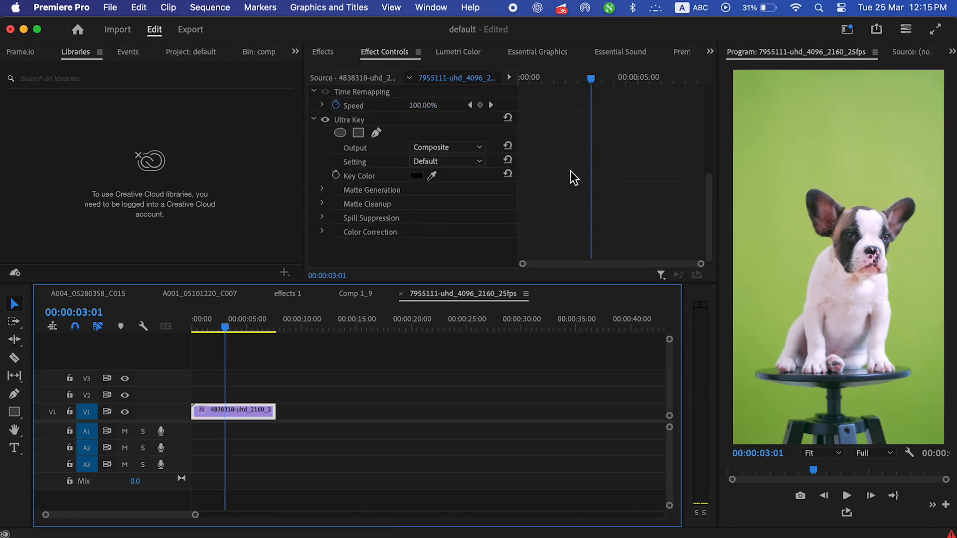
pyautogui.click(379, 120)
pyautogui.click(432, 175)
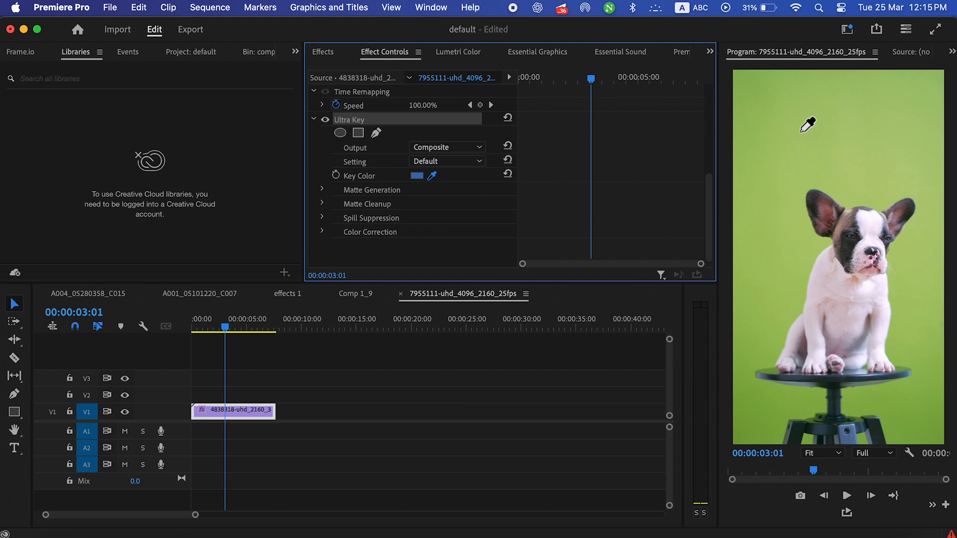
pyautogui.click(801, 131)
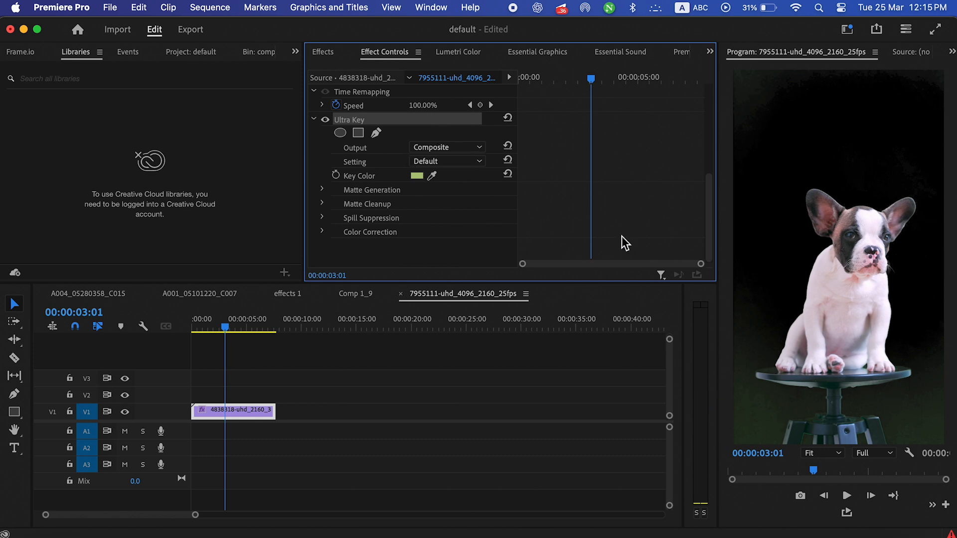
# Try a Transparency of 100 in Ultra Key's Matte Generation settings, and undo it.
pyautogui.press('super+z')
pyautogui.scroll(-1, 387, 198)
pyautogui.click(323, 190)
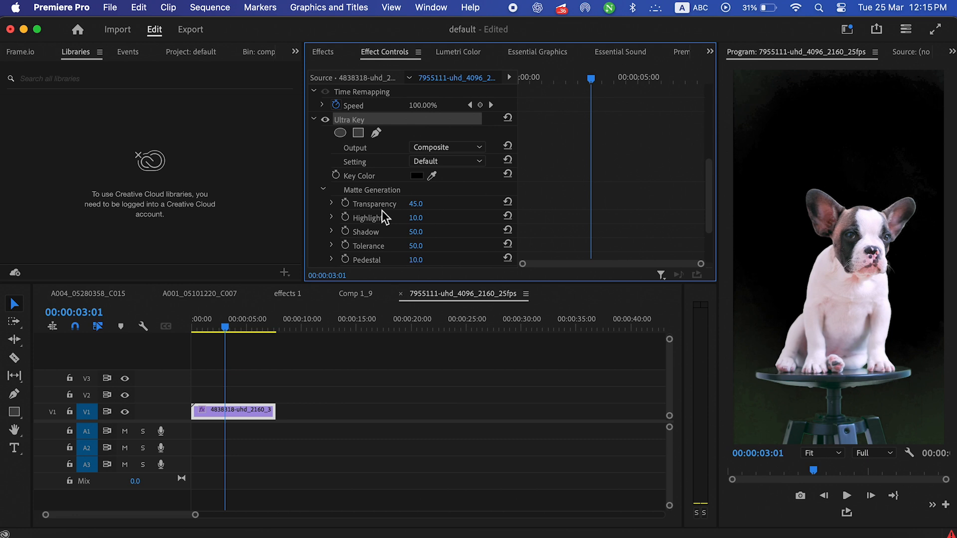
pyautogui.moveTo(419, 204)
pyautogui.mouseDown()
pyautogui.moveTo(463, 204)
pyautogui.moveTo(404, 204)
pyautogui.moveTo(454, 204)
pyautogui.moveTo(431, 204)
pyautogui.mouseUp()
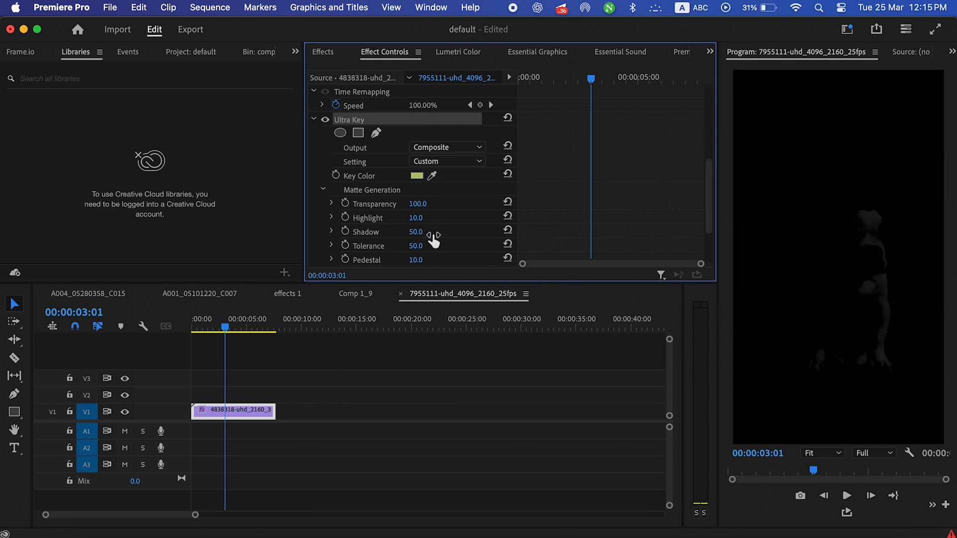
pyautogui.press('super+z')
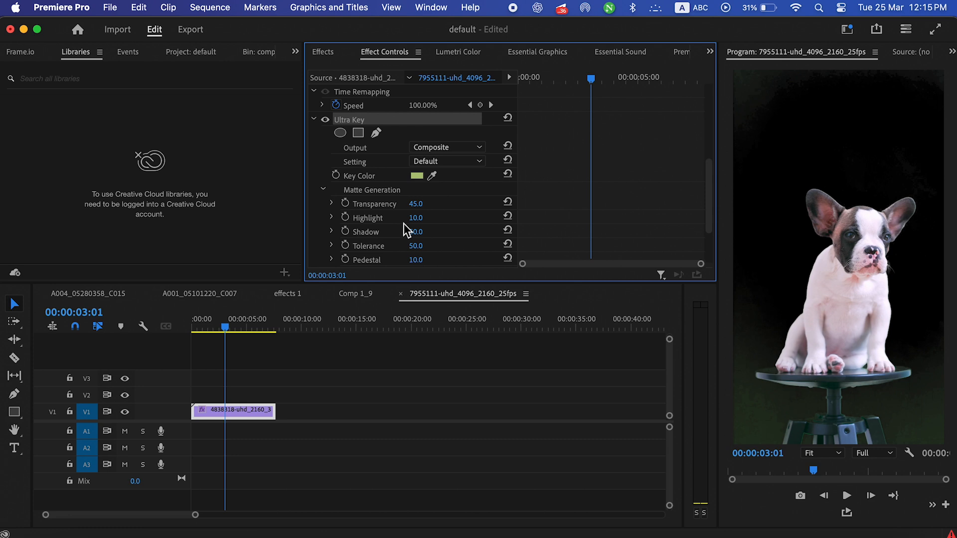
# Try Highlight at 0 and Shadow at 100 in Matte Generation, and reset both parameters.
pyautogui.moveTo(414, 218); pyautogui.dragTo(392, 232)
pyautogui.moveTo(415, 232); pyautogui.dragTo(468, 233)
pyautogui.press('super+z')
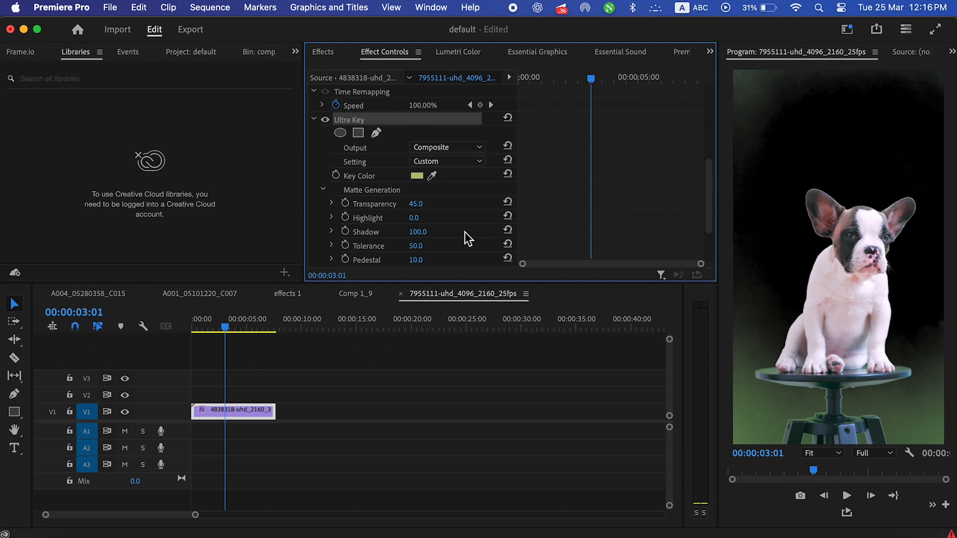
pyautogui.click(507, 229)
pyautogui.click(507, 216)
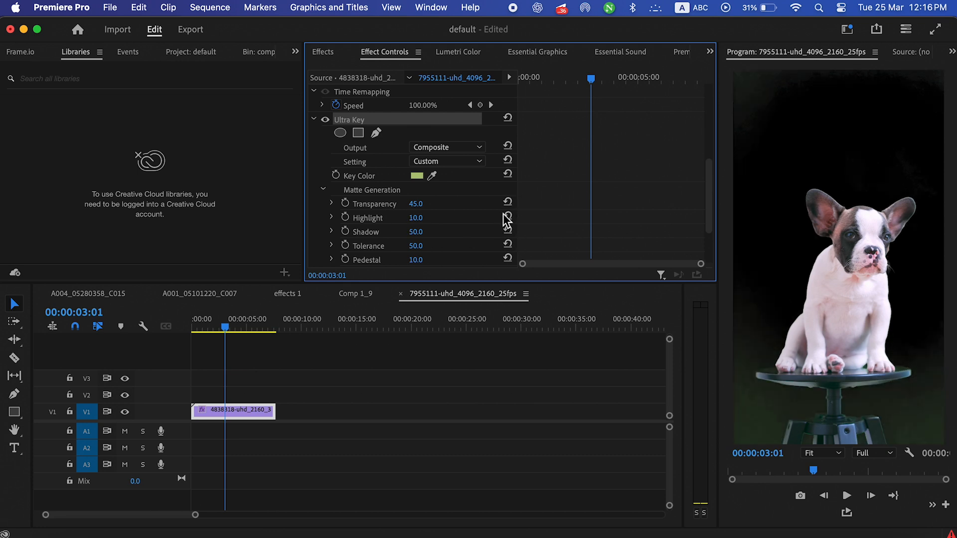
# Test higher and lower Tolerance values in Matte Generation, ending with Tolerance at 0.
pyautogui.scroll(-3, 494, 222)
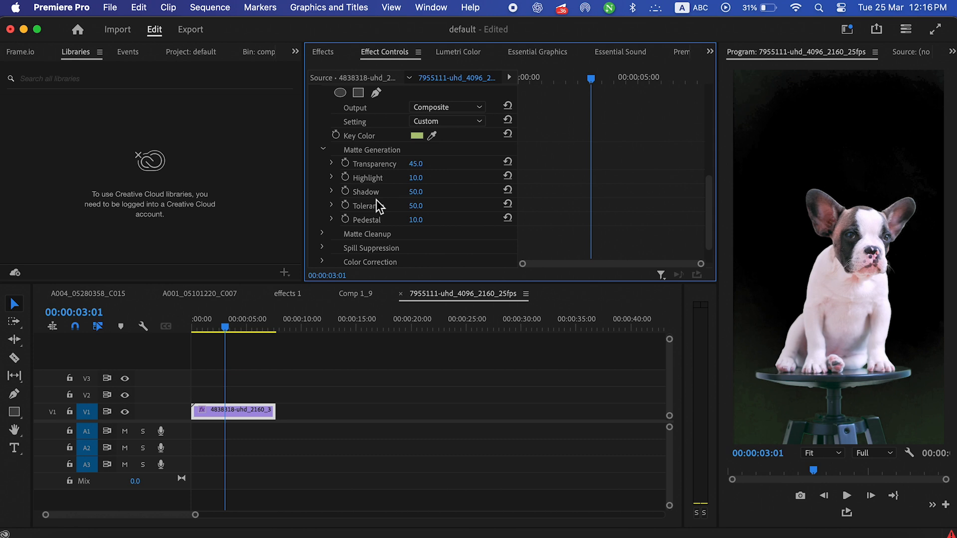
pyautogui.moveTo(415, 206); pyautogui.dragTo(444, 206)
pyautogui.moveTo(412, 206); pyautogui.dragTo(443, 206)
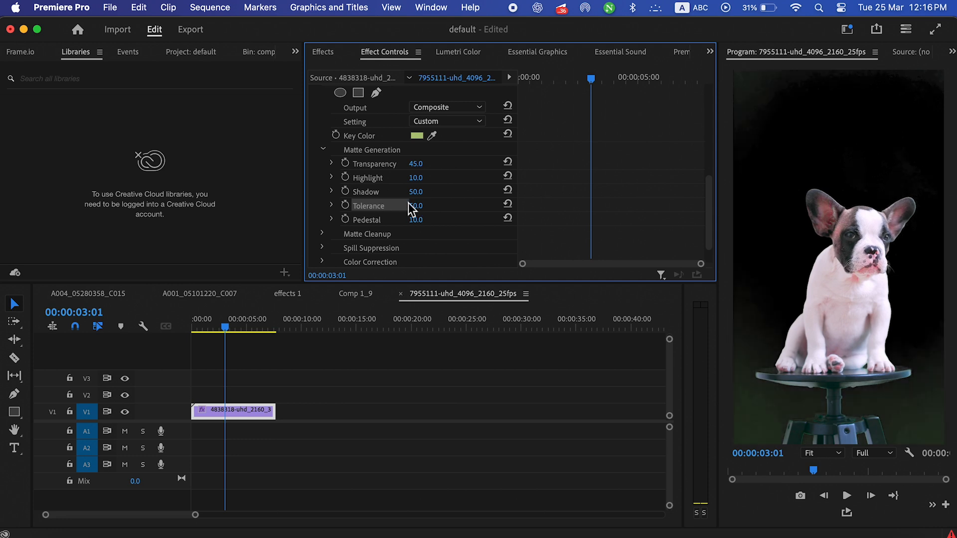
pyautogui.moveTo(411, 205); pyautogui.dragTo(443, 206)
pyautogui.moveTo(425, 206); pyautogui.dragTo(369, 206)
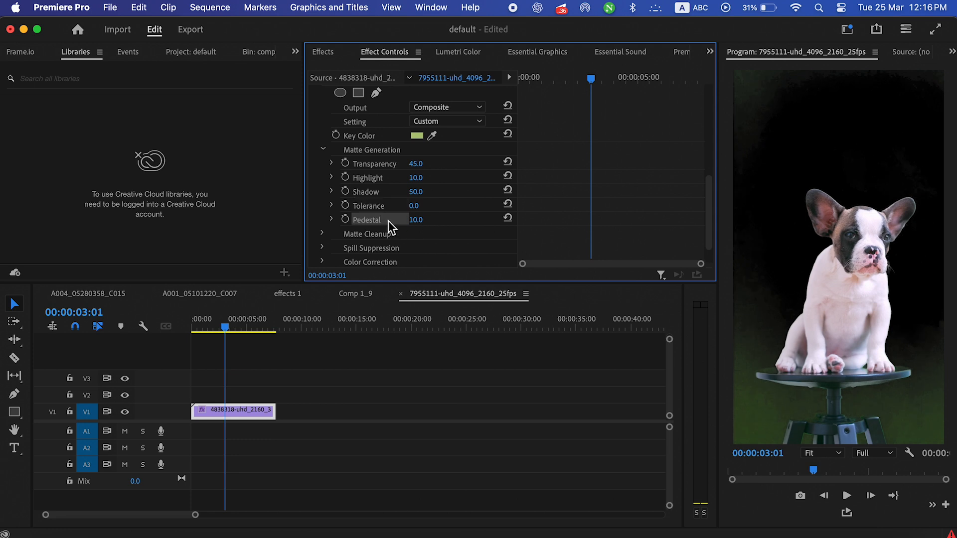
# Set the Matte Generation Pedestal to 100 and collapse that group of settings.
pyautogui.moveTo(388, 221); pyautogui.dragTo(416, 224)
pyautogui.press('super+z')
pyautogui.moveTo(409, 220); pyautogui.dragTo(454, 220)
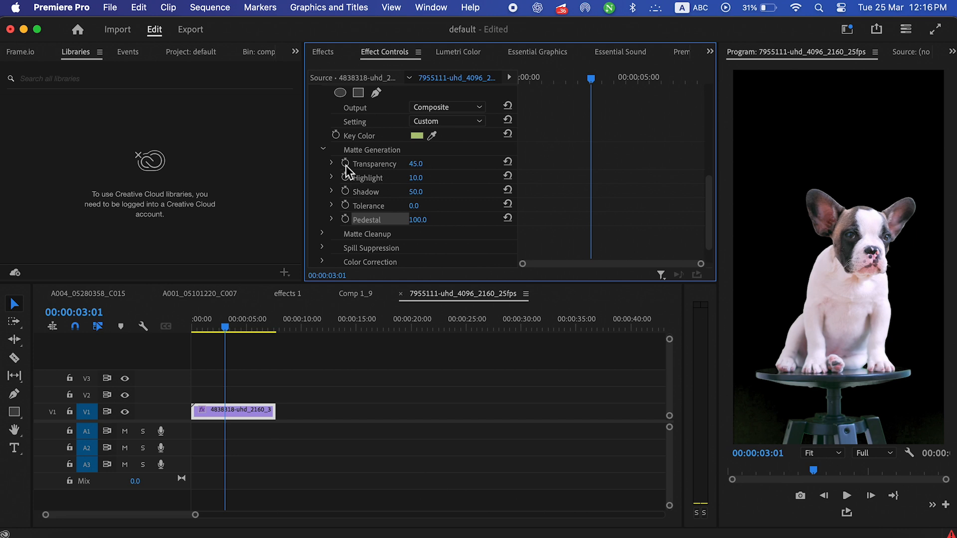
pyautogui.click(323, 150)
# Try a Matte Cleanup Choke of 100 while checking the edge of the puppy's ear up close.
pyautogui.click(323, 204)
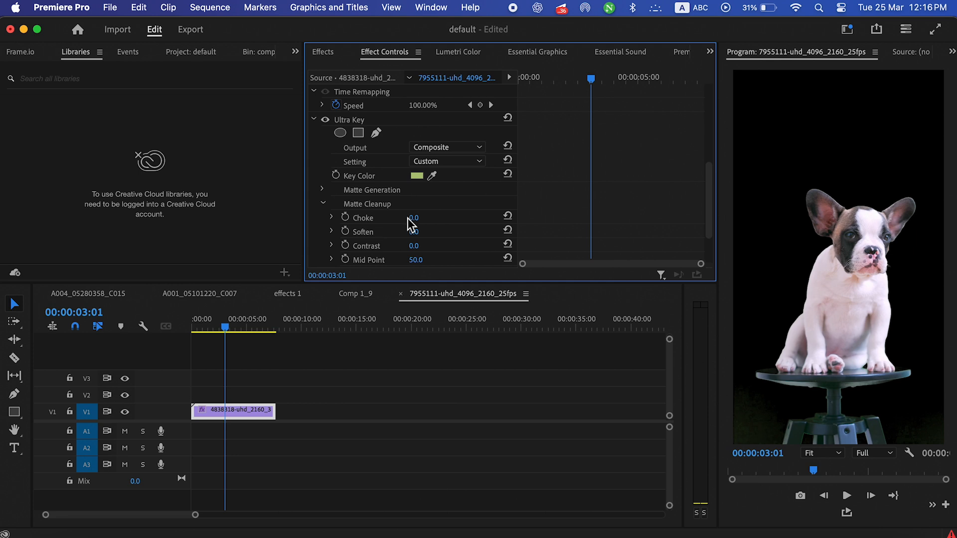
pyautogui.moveTo(411, 218)
pyautogui.mouseDown()
pyautogui.moveTo(461, 218)
pyautogui.moveTo(412, 217)
pyautogui.mouseUp()
pyautogui.click(809, 453)
pyautogui.click(819, 374)
pyautogui.moveTo(945, 265); pyautogui.dragTo(945, 222)
pyautogui.scroll(4, 903, 244)
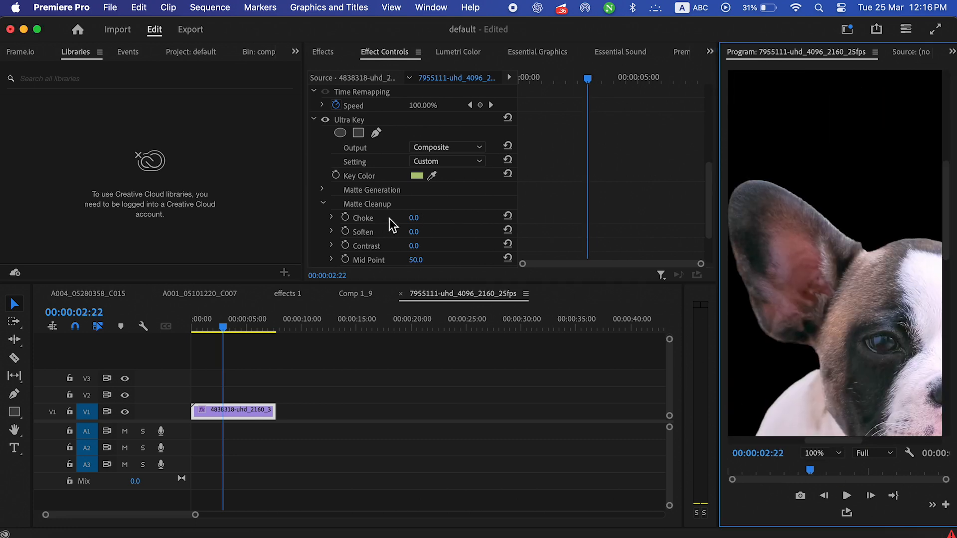
pyautogui.moveTo(416, 223); pyautogui.dragTo(504, 220)
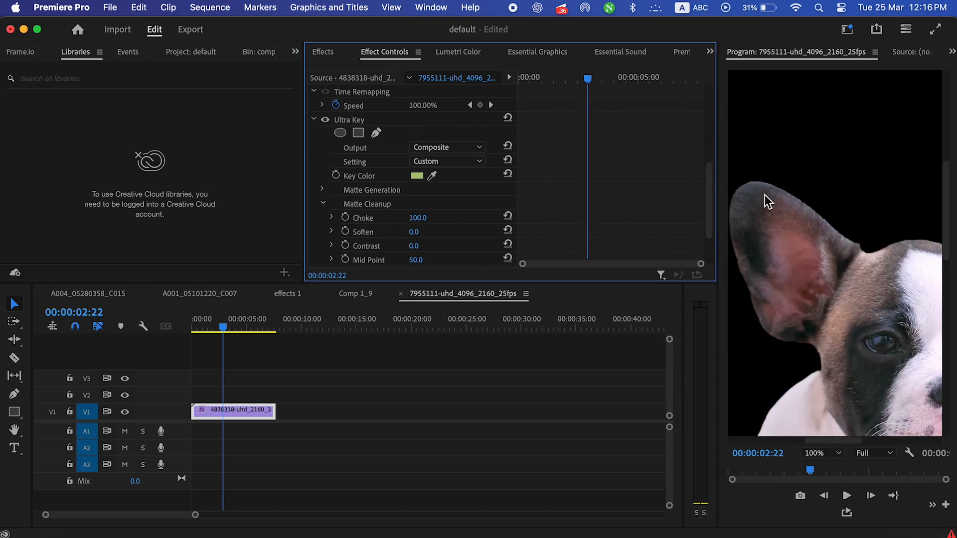
# Set Choke to 25 and Soften to 100 in Matte Cleanup, checking the ear's edge in close-up.
pyautogui.click(822, 452)
pyautogui.click(820, 410)
pyautogui.moveTo(946, 267); pyautogui.dragTo(946, 224)
pyautogui.moveTo(841, 442); pyautogui.dragTo(825, 443)
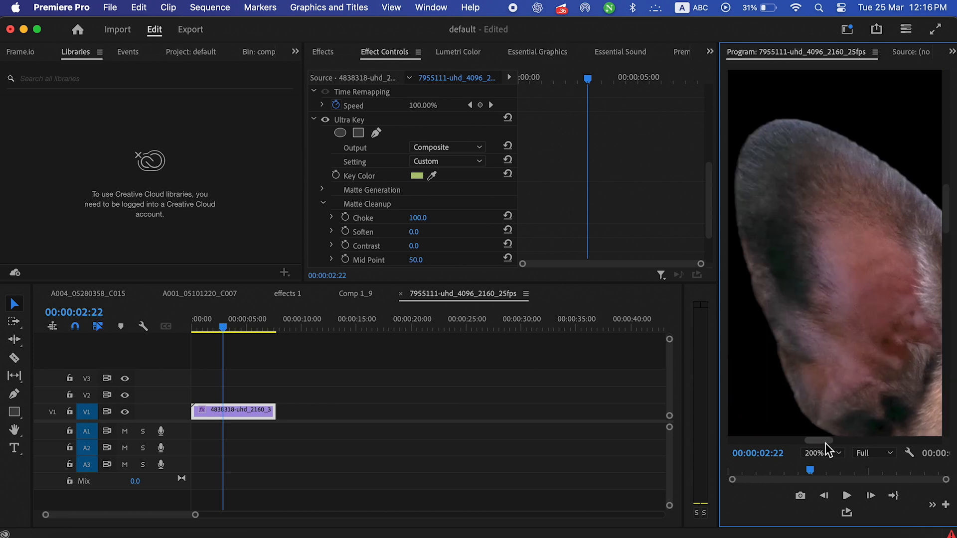
pyautogui.moveTo(419, 218); pyautogui.dragTo(464, 232)
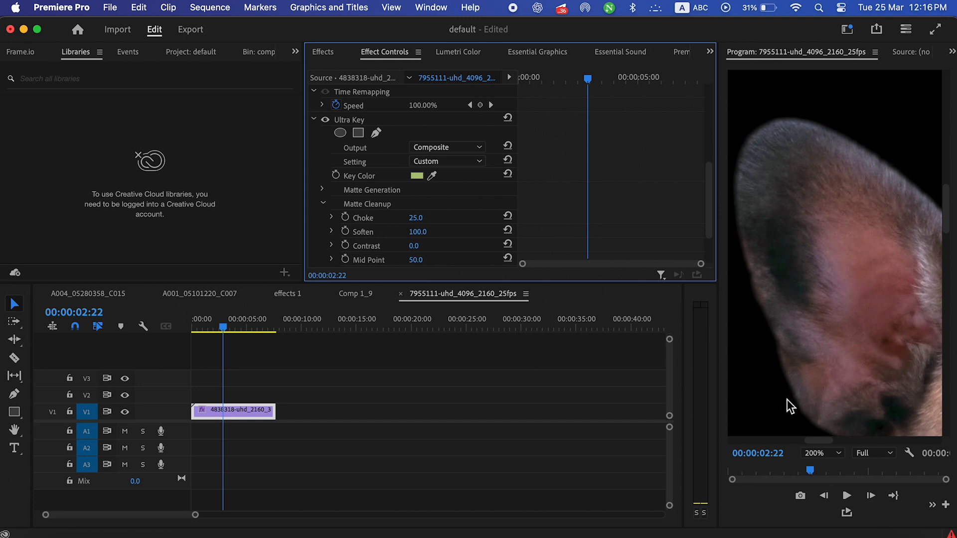
# Compare Matte Cleanup Soften at 0 and at 100 along the edge of the puppy's head.
pyautogui.moveTo(819, 440); pyautogui.dragTo(871, 440)
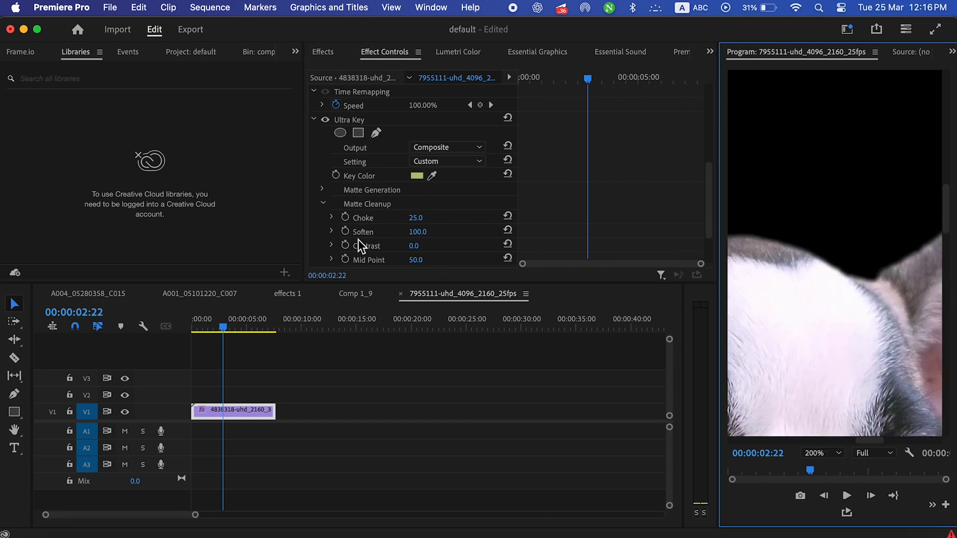
pyautogui.moveTo(420, 232); pyautogui.dragTo(369, 233)
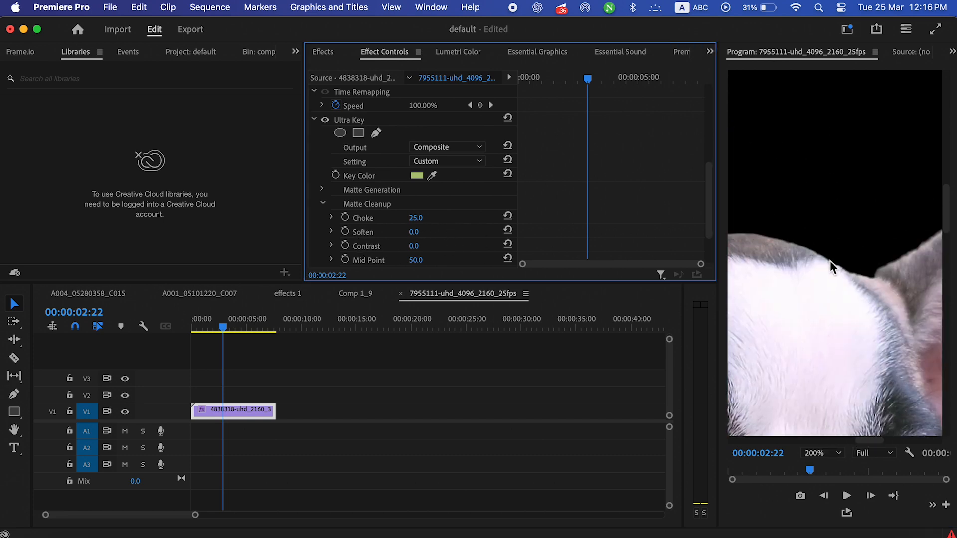
pyautogui.click(414, 232)
pyautogui.press('Return')
pyautogui.moveTo(428, 238); pyautogui.dragTo(478, 238)
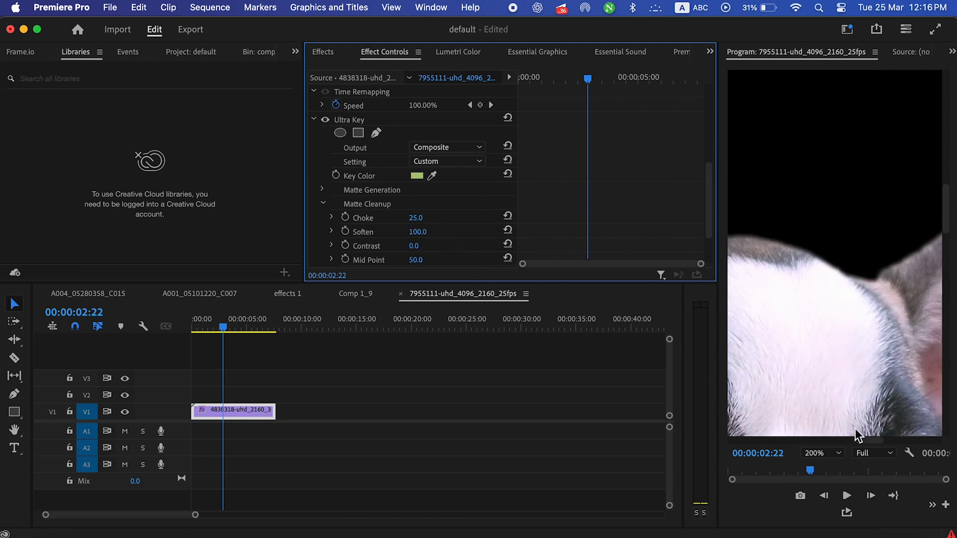
# Check the ear's edge again and set the Matte Cleanup Soften to 56.
pyautogui.hscroll(-5, 857, 433)
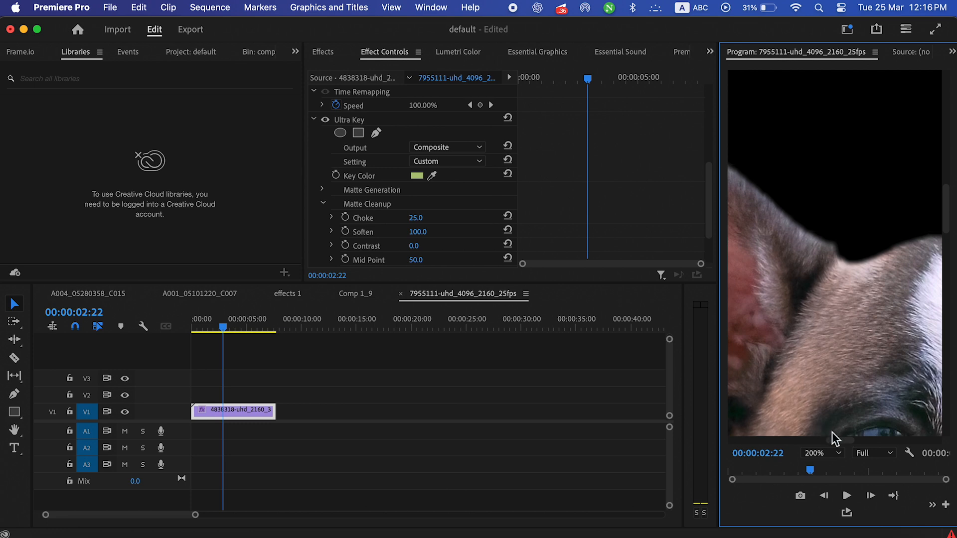
pyautogui.hscroll(-5, 841, 443)
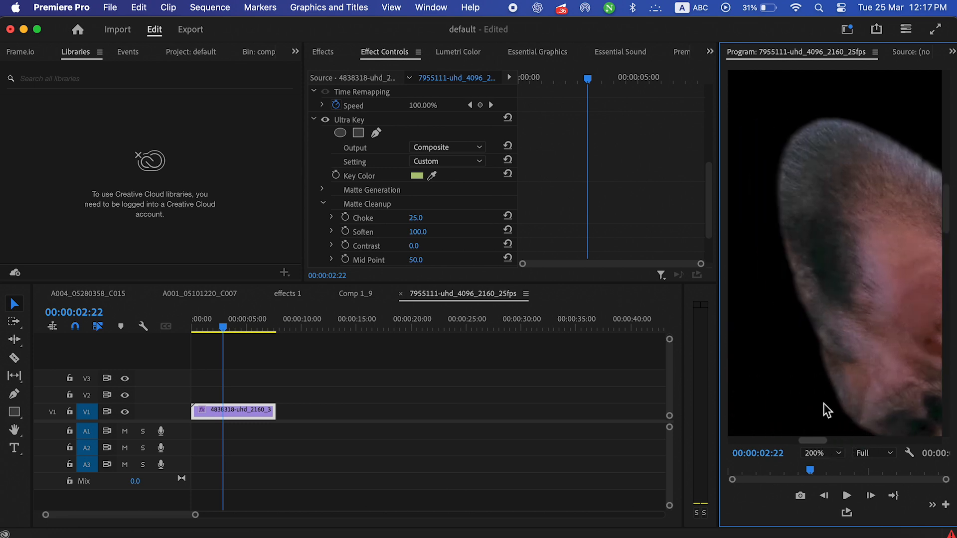
pyautogui.click(419, 231)
pyautogui.write('56')
pyautogui.press('Return')
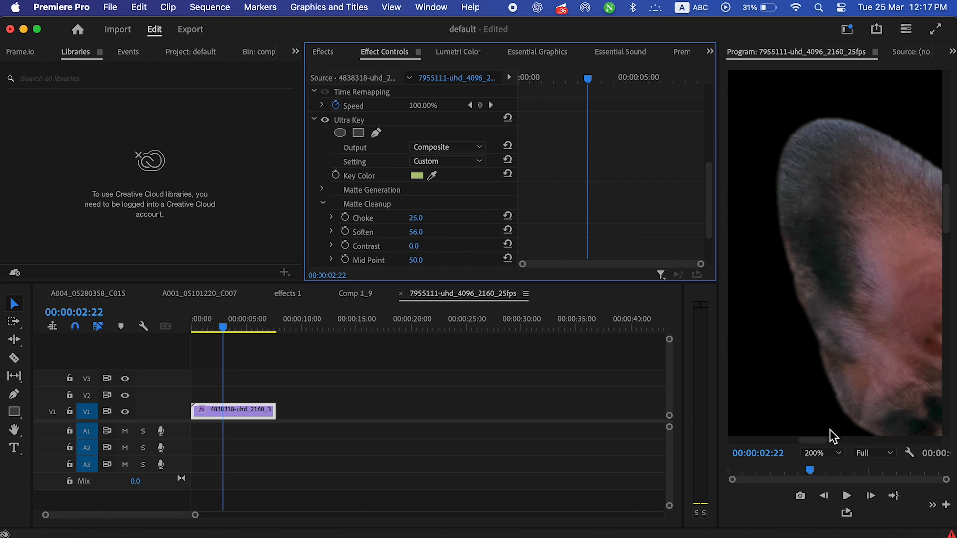
# Try a Matte Cleanup Contrast of 100 while checking the leftover background beside the stool at 200% zoom.
pyautogui.click(823, 449)
pyautogui.click(821, 291)
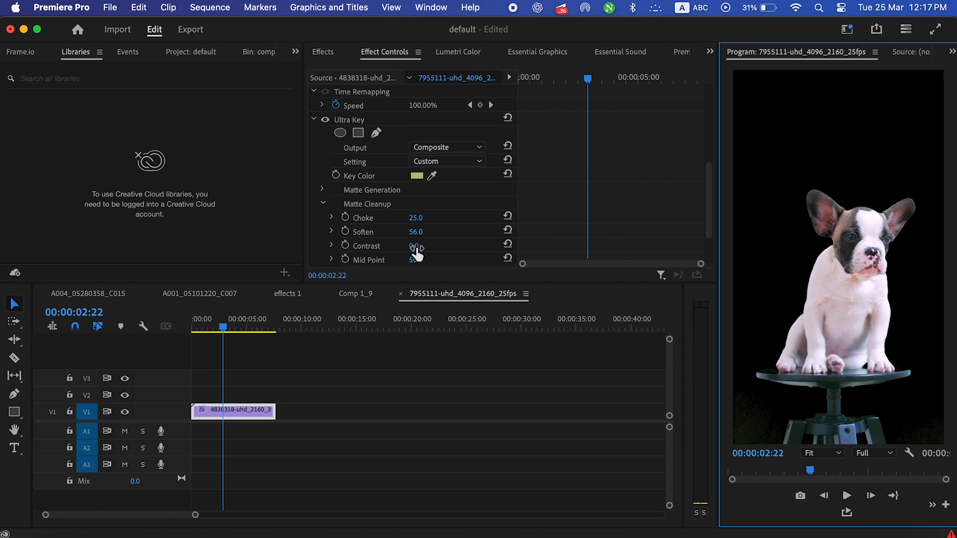
pyautogui.moveTo(417, 248)
pyautogui.mouseDown()
pyautogui.moveTo(478, 249)
pyautogui.moveTo(408, 248)
pyautogui.mouseUp()
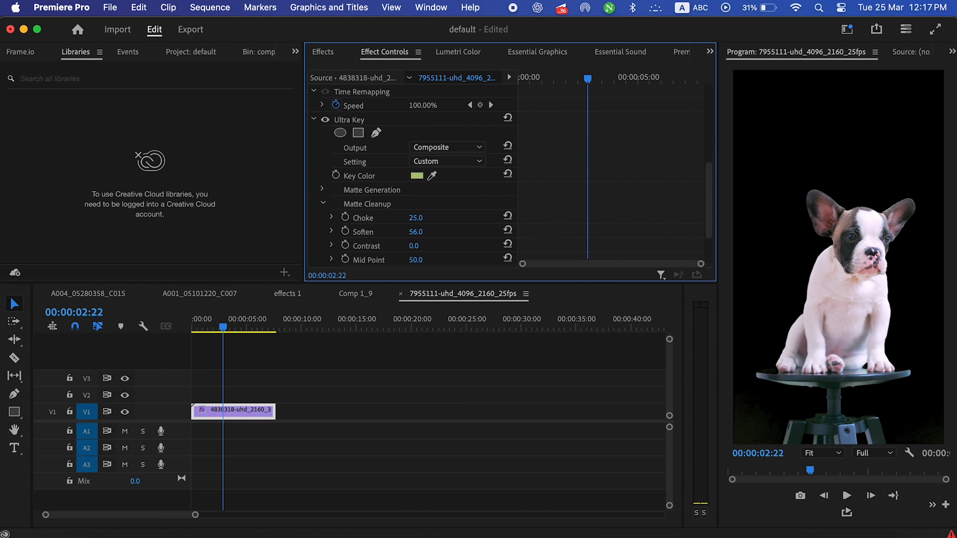
pyautogui.click(835, 455)
pyautogui.click(829, 397)
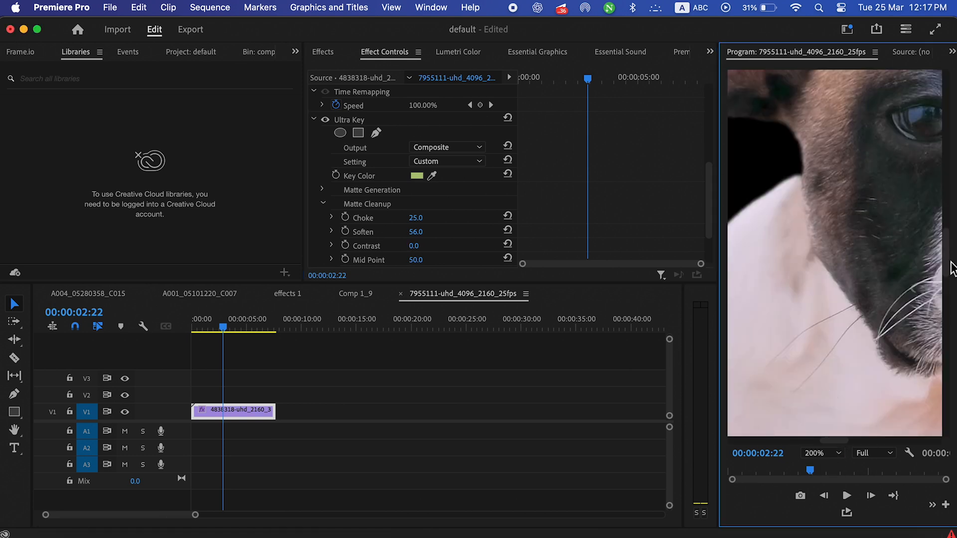
pyautogui.moveTo(949, 267); pyautogui.dragTo(954, 399)
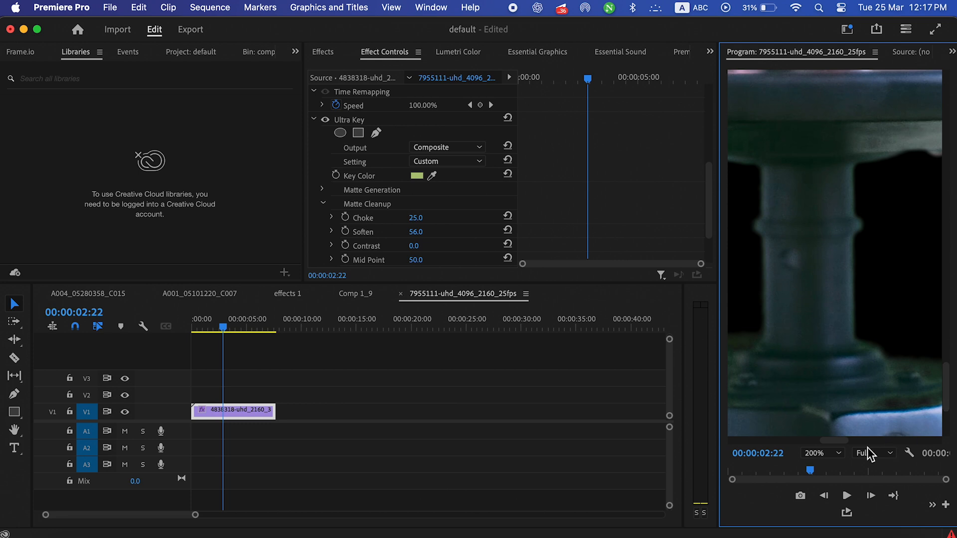
pyautogui.moveTo(826, 442); pyautogui.dragTo(747, 449)
pyautogui.moveTo(951, 381); pyautogui.dragTo(950, 398)
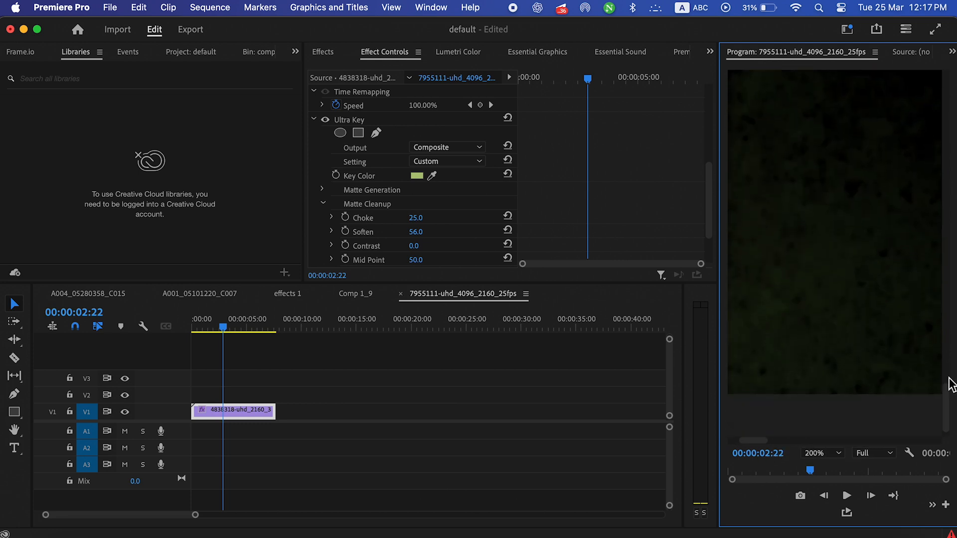
pyautogui.moveTo(413, 247); pyautogui.dragTo(464, 247)
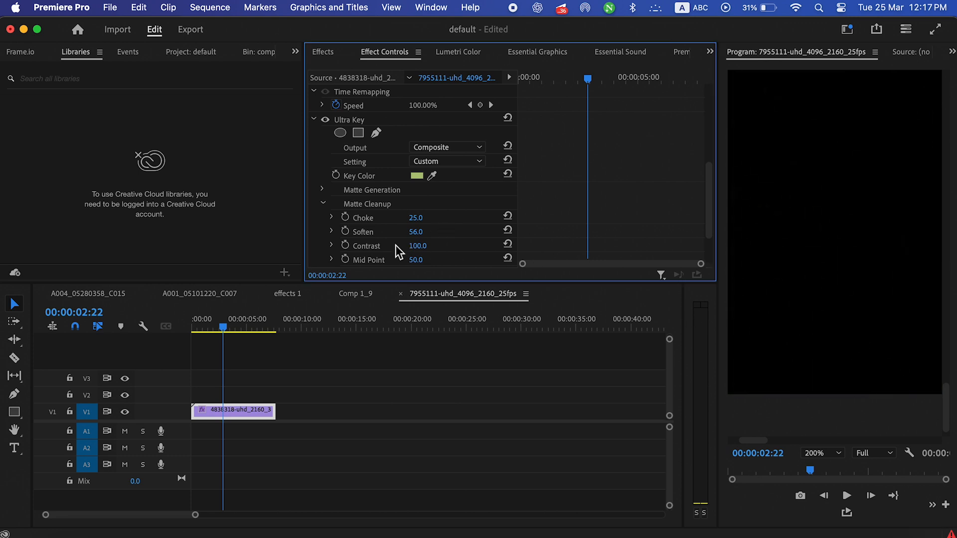
# Reset the Matte Cleanup Contrast to its default and adjust the Mid Point while viewing the whole frame.
pyautogui.click(508, 244)
pyautogui.click(835, 455)
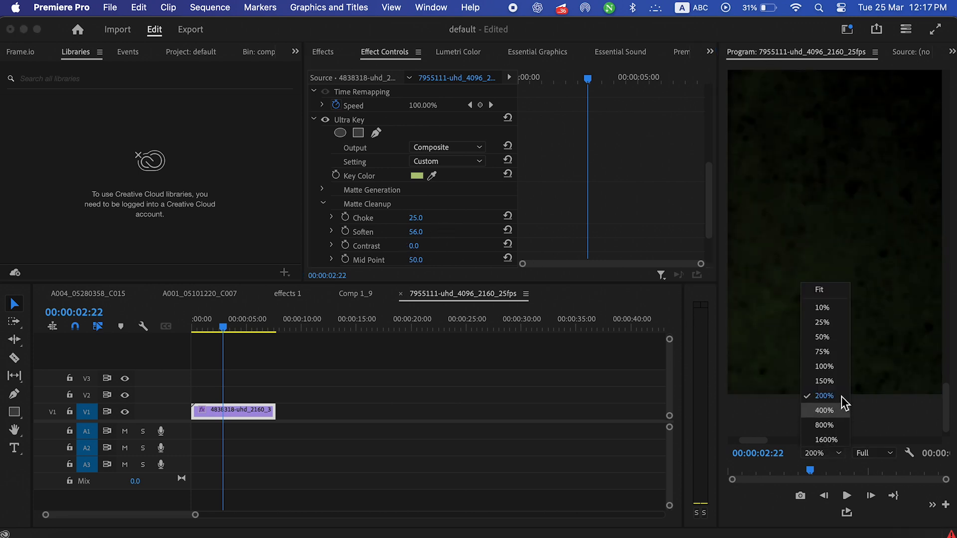
pyautogui.click(836, 290)
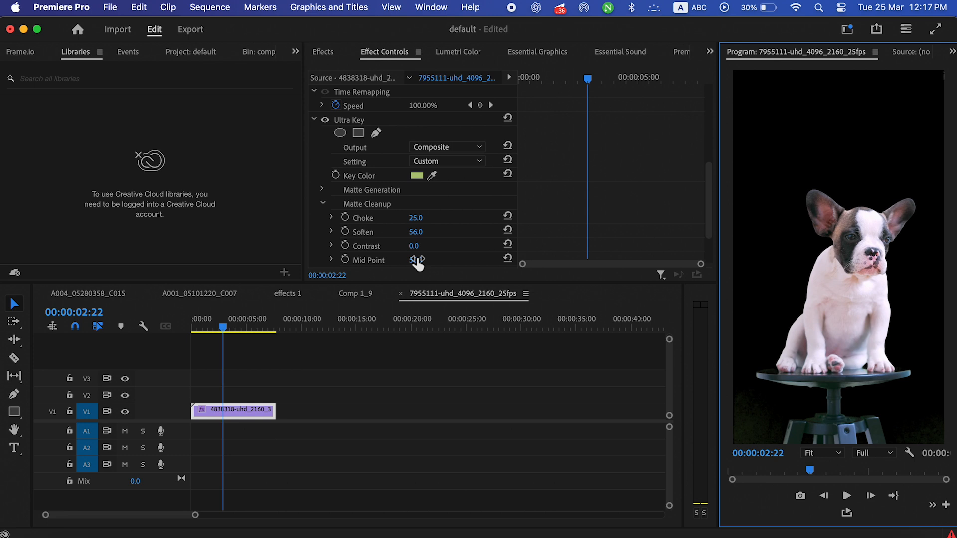
pyautogui.moveTo(416, 260); pyautogui.dragTo(368, 245)
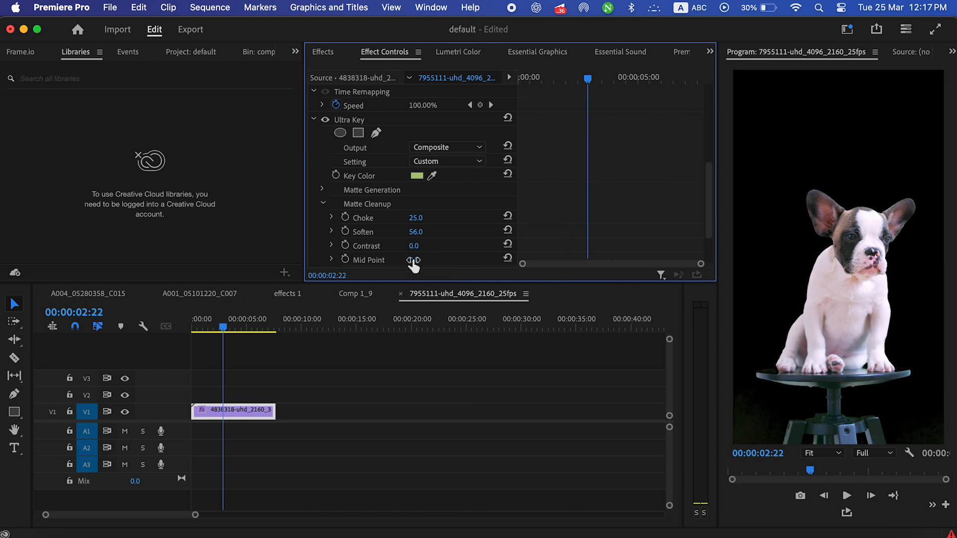
pyautogui.click(324, 203)
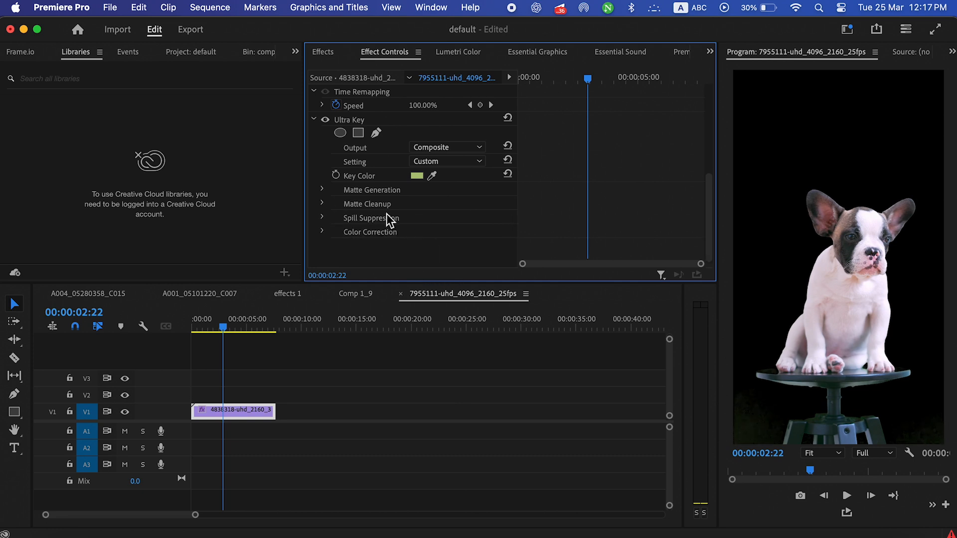
# Open the Spill Suppression settings and examine the puppy and stool edges for green spill at 75% zoom.
pyautogui.click(323, 217)
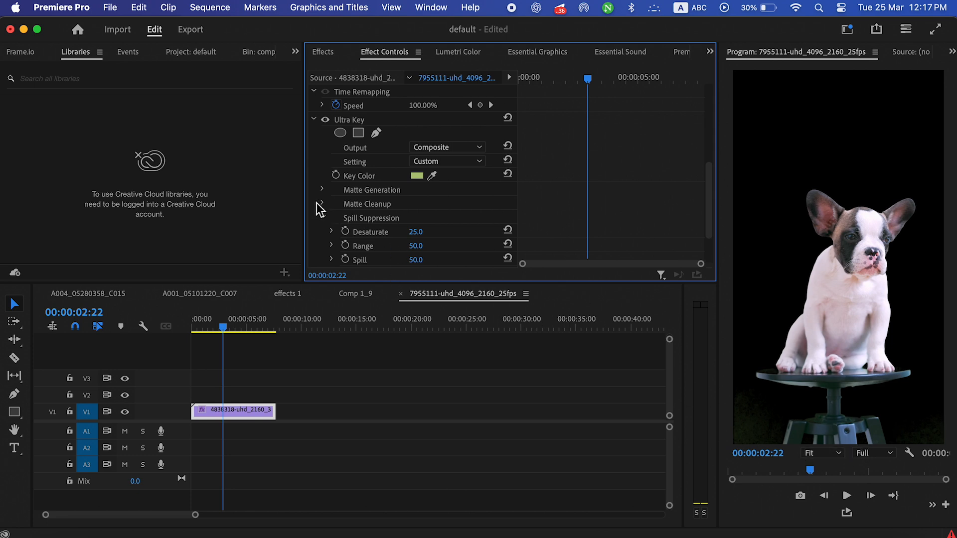
pyautogui.scroll(-3, 368, 209)
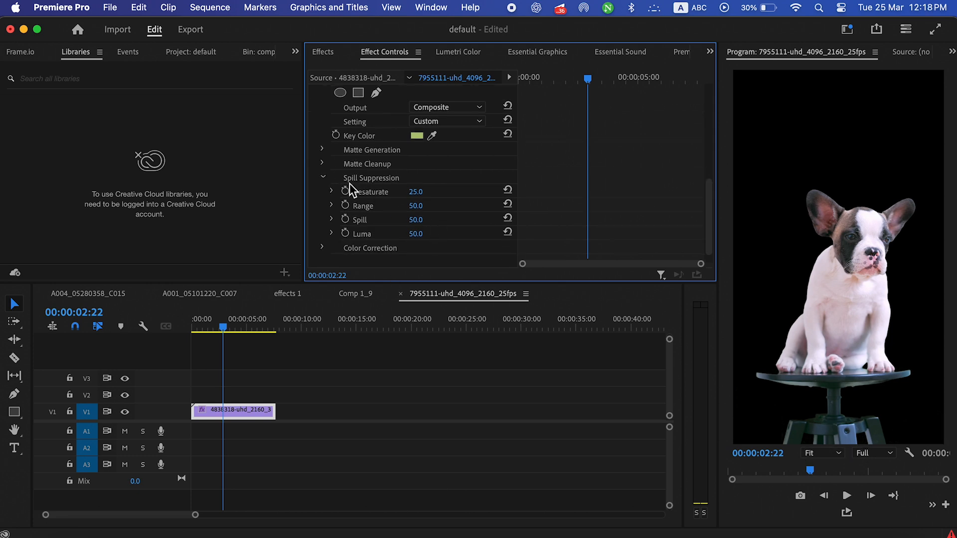
pyautogui.scroll(3, 849, 414)
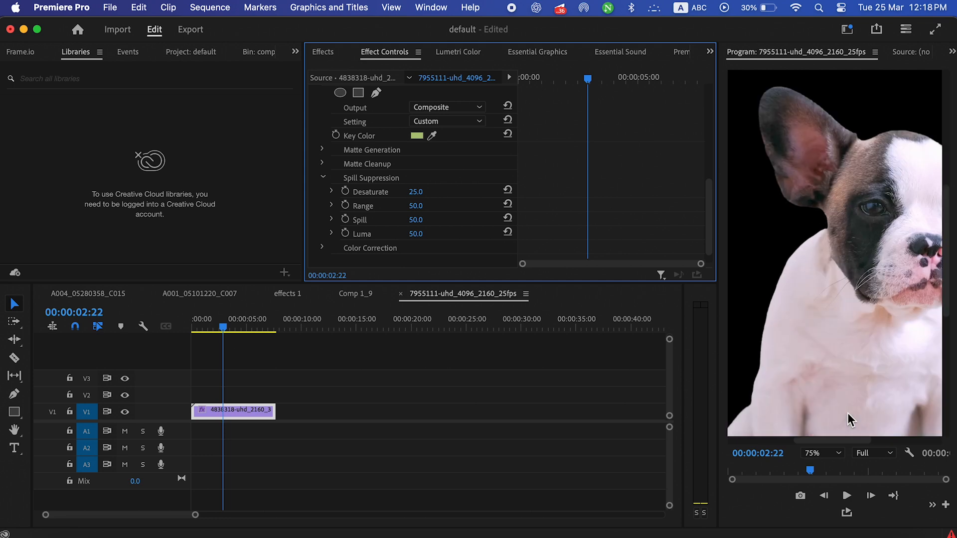
pyautogui.moveTo(944, 277); pyautogui.dragTo(941, 357)
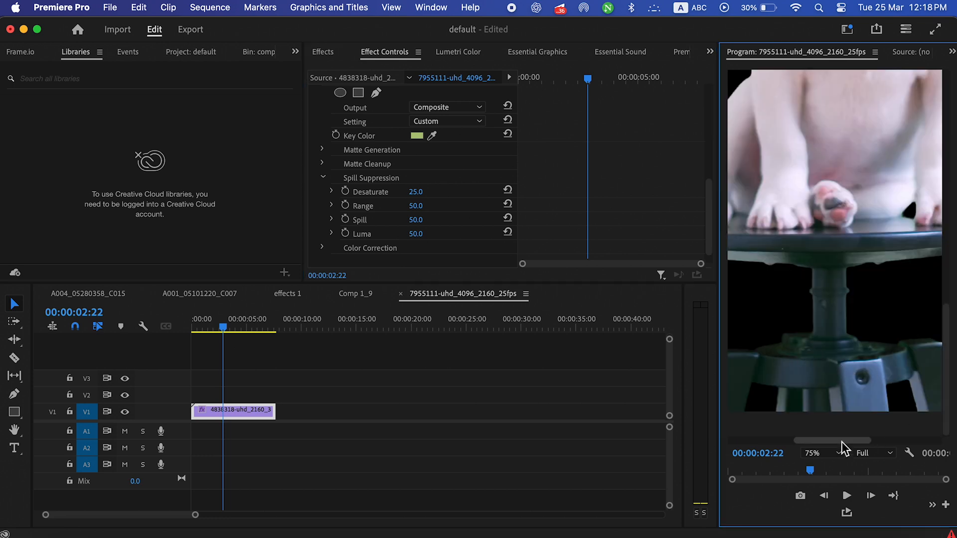
pyautogui.moveTo(842, 440); pyautogui.dragTo(912, 442)
pyautogui.moveTo(952, 363); pyautogui.dragTo(948, 213)
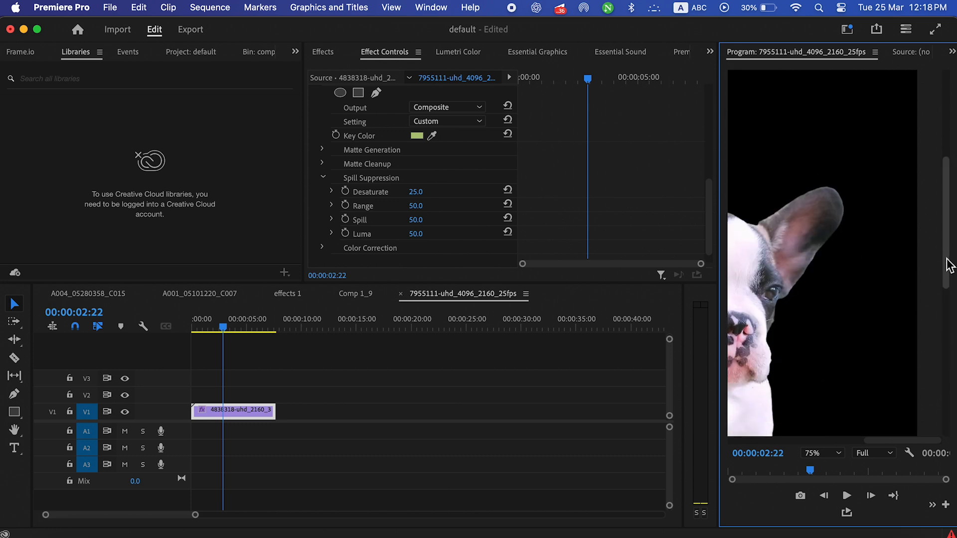
pyautogui.moveTo(948, 249); pyautogui.dragTo(948, 381)
pyautogui.moveTo(901, 438); pyautogui.dragTo(815, 440)
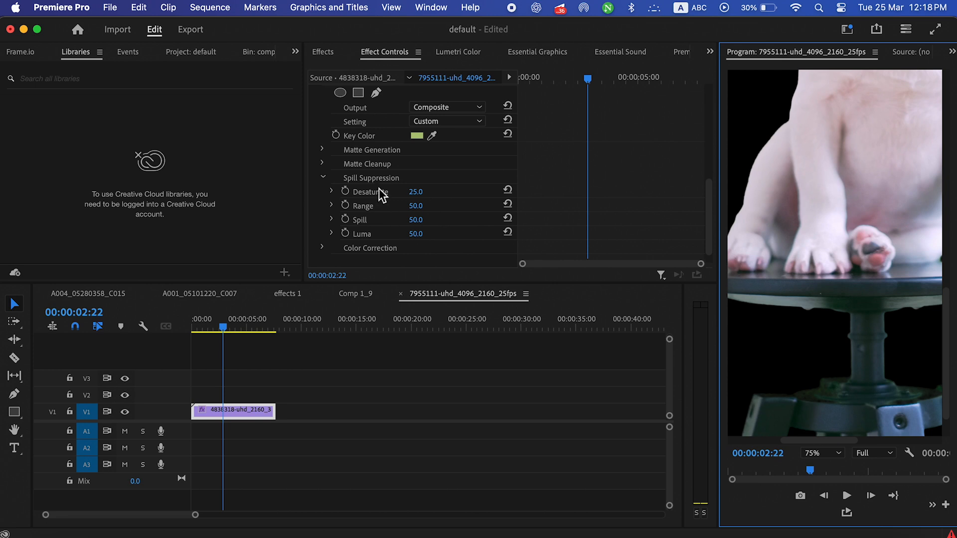
# Try lower Desaturate and Range values in Spill Suppression.
pyautogui.click(381, 222)
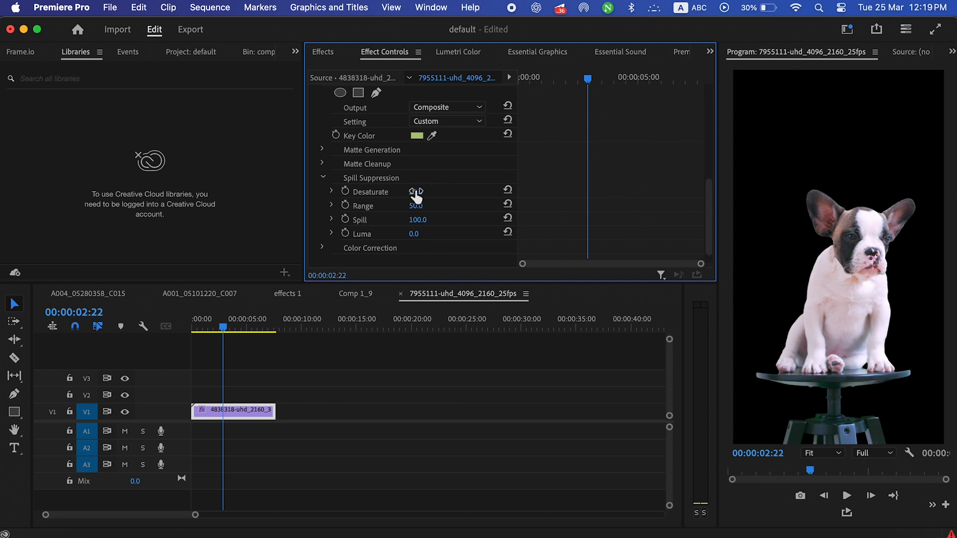
pyautogui.moveTo(415, 192)
pyautogui.mouseDown()
pyautogui.moveTo(453, 193)
pyautogui.moveTo(403, 192)
pyautogui.mouseUp()
pyautogui.moveTo(419, 207)
pyautogui.mouseDown()
pyautogui.moveTo(443, 207)
pyautogui.moveTo(405, 207)
pyautogui.mouseUp()
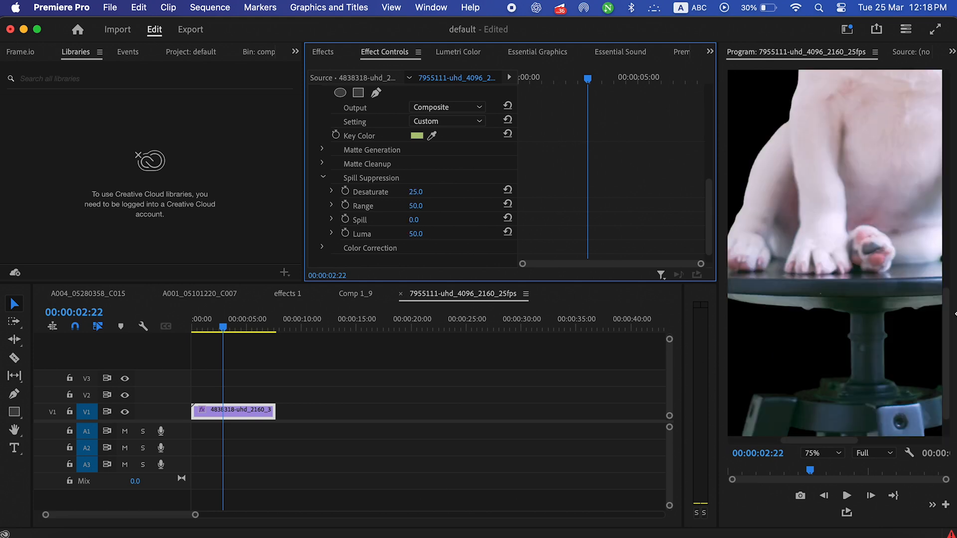
# Set Spill to 100 in Spill Suppression while checking the puppy's head at 100% zoom.
pyautogui.scroll(-2, 947, 282)
pyautogui.moveTo(946, 281); pyautogui.dragTo(946, 198)
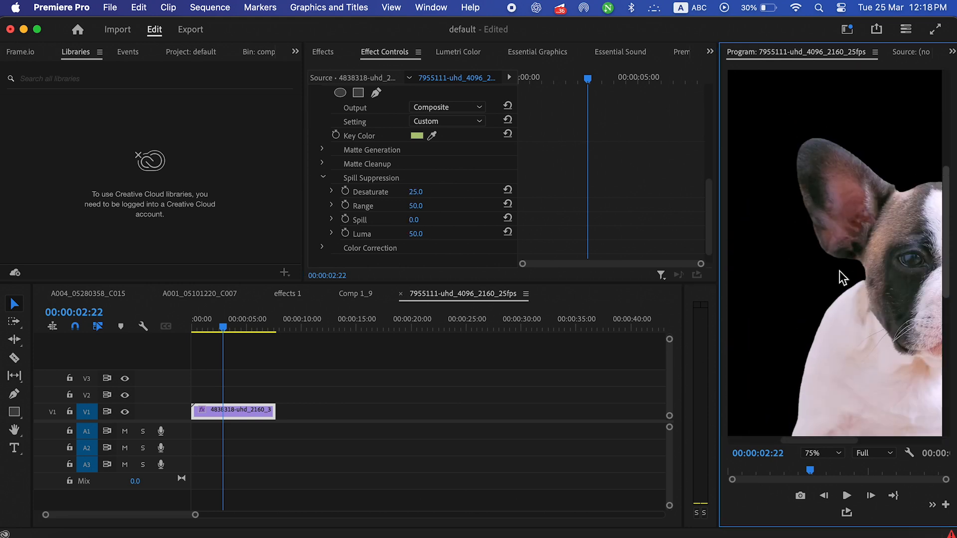
pyautogui.press('super+=')
pyautogui.moveTo(947, 252); pyautogui.dragTo(948, 232)
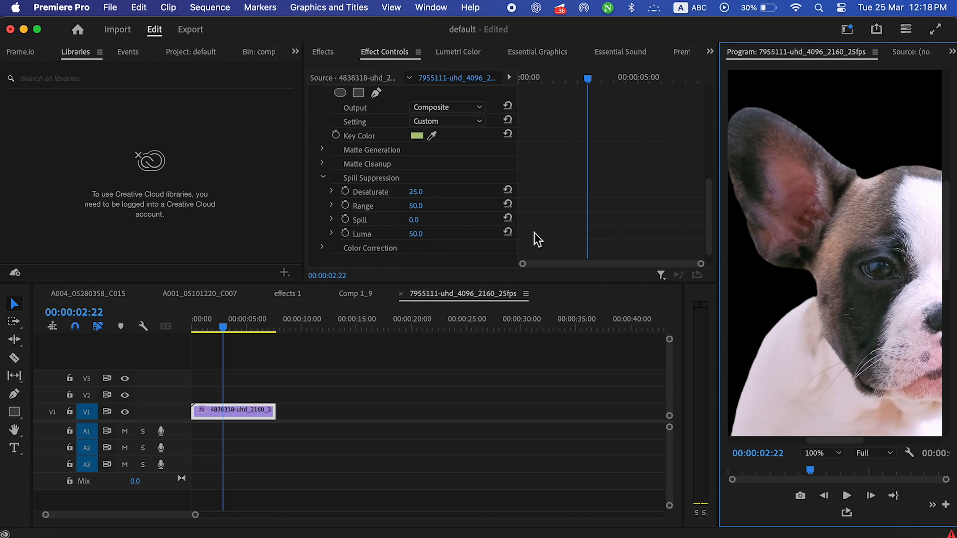
pyautogui.click(509, 219)
pyautogui.moveTo(416, 219); pyautogui.dragTo(441, 220)
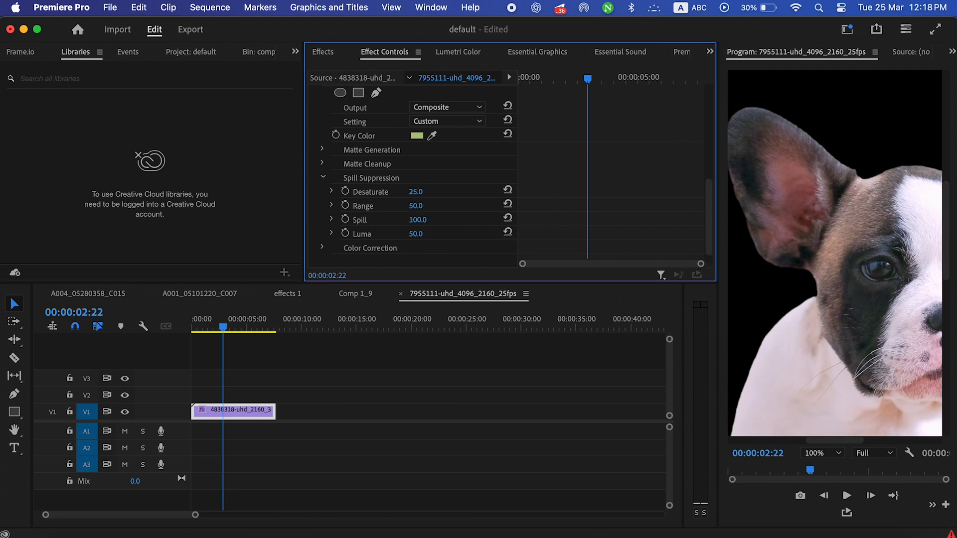
# Compare the Spill Suppression Spill at 0 and at 100 on different parts of the puppy.
pyautogui.click(417, 220)
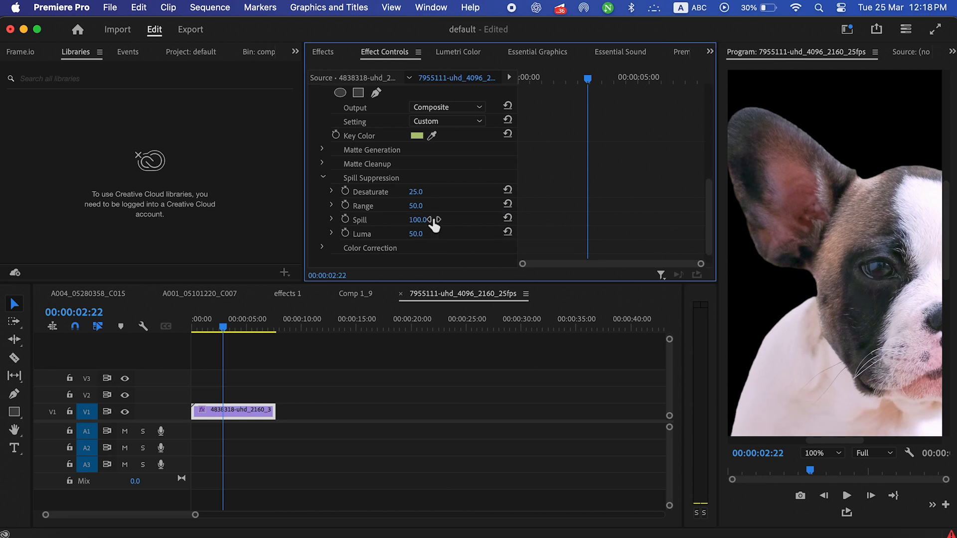
pyautogui.write('0')
pyautogui.press('Return')
pyautogui.click(415, 220)
pyautogui.write('100')
pyautogui.press('Return')
pyautogui.moveTo(840, 443); pyautogui.dragTo(901, 441)
pyautogui.moveTo(417, 219); pyautogui.dragTo(367, 219)
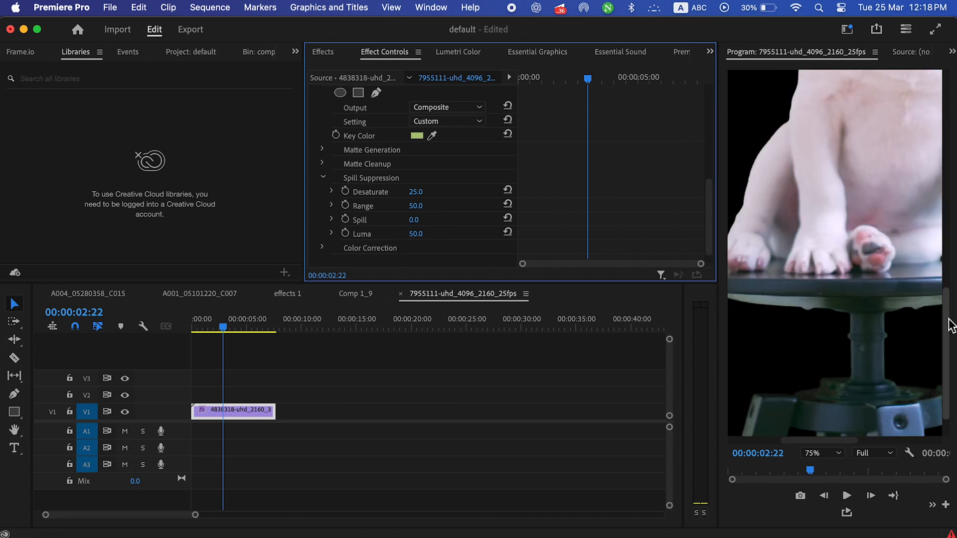
pyautogui.click(946, 214)
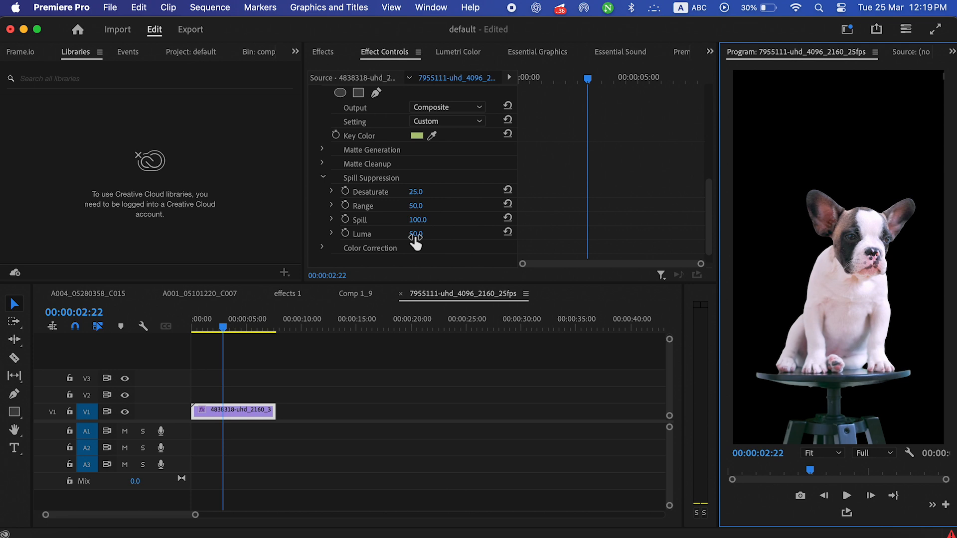
# Raise the Luma in Spill Suppression to 100.
pyautogui.moveTo(416, 235); pyautogui.dragTo(440, 235)
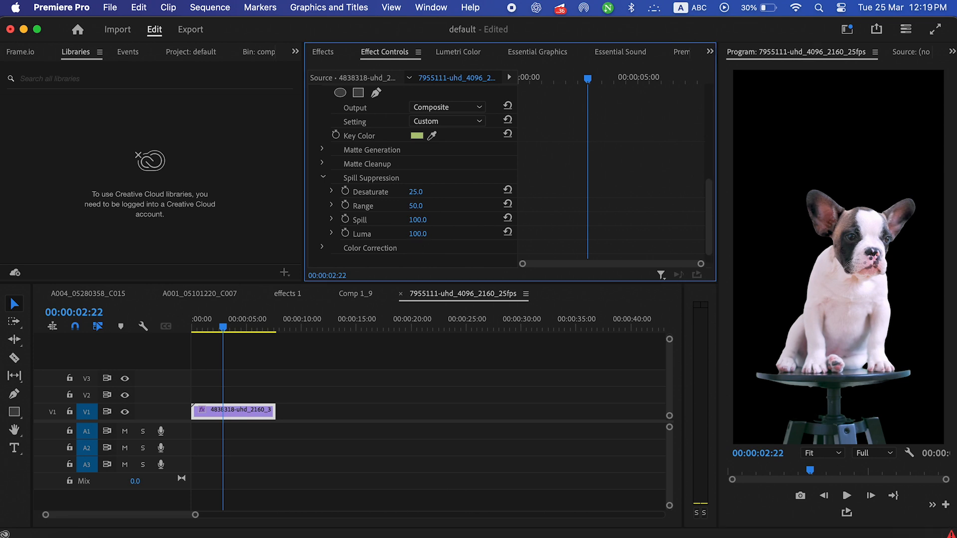
pyautogui.moveTo(416, 234); pyautogui.dragTo(442, 236)
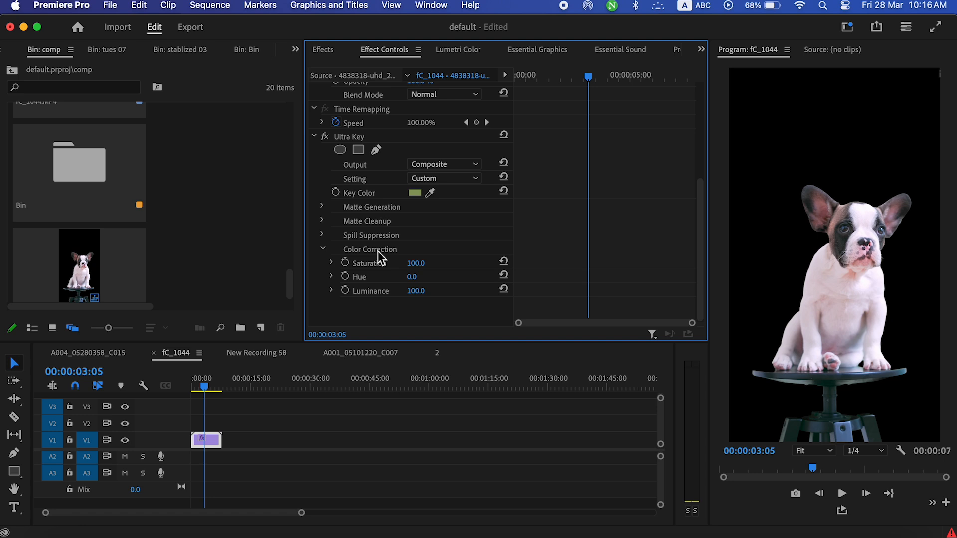
# Try a Saturation of 200 in the Color Correction settings of Ultra Key.
pyautogui.click(416, 262)
pyautogui.write('200')
pyautogui.press('Return')
pyautogui.moveTo(418, 262)
pyautogui.mouseDown()
pyautogui.moveTo(319, 262)
pyautogui.moveTo(416, 263)
pyautogui.mouseUp()
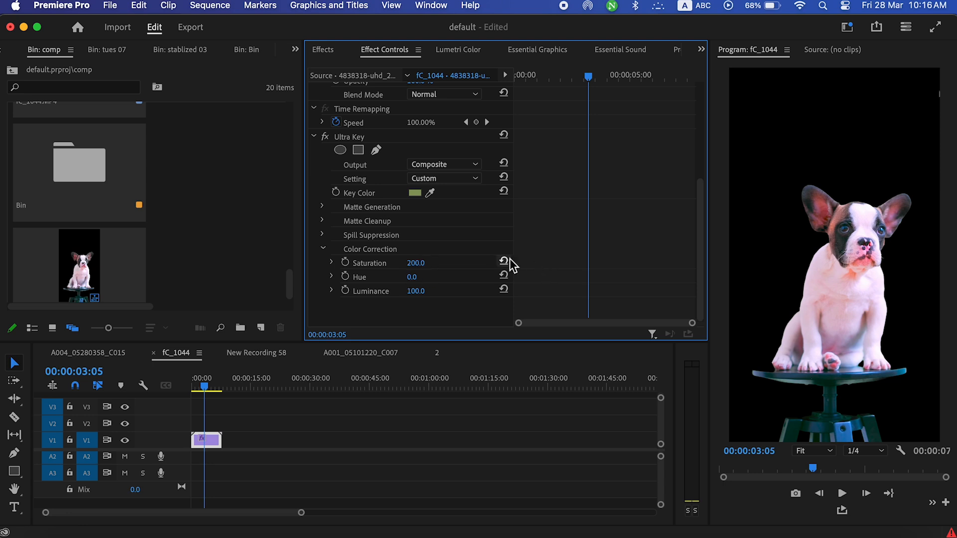
# Try a Hue of 12 and a lower Luminance in Color Correction, resetting both to their defaults.
pyautogui.moveTo(413, 277); pyautogui.dragTo(553, 280)
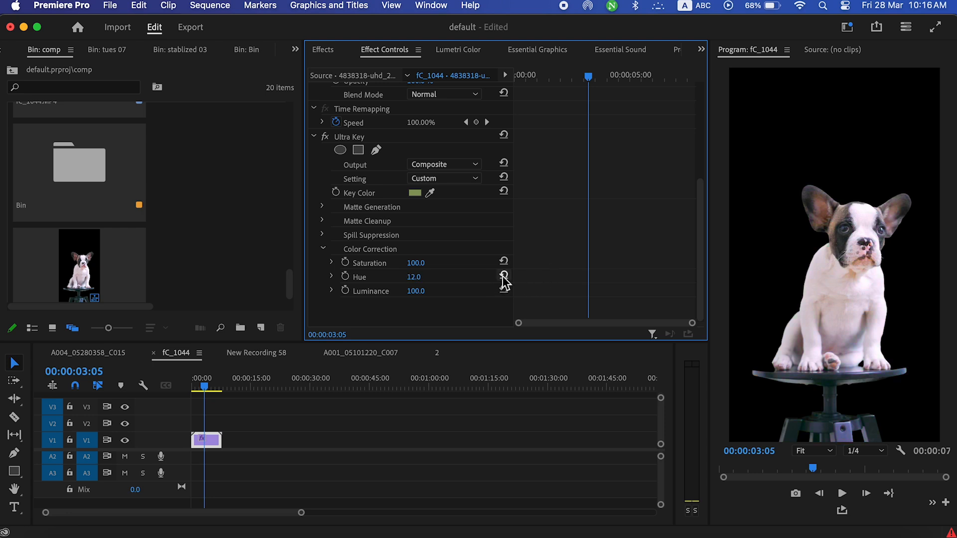
pyautogui.click(504, 276)
pyautogui.moveTo(411, 290); pyautogui.dragTo(389, 290)
pyautogui.click(503, 289)
pyautogui.click(322, 248)
# Reset the whole Ultra Key effect to its default settings.
pyautogui.click(359, 182)
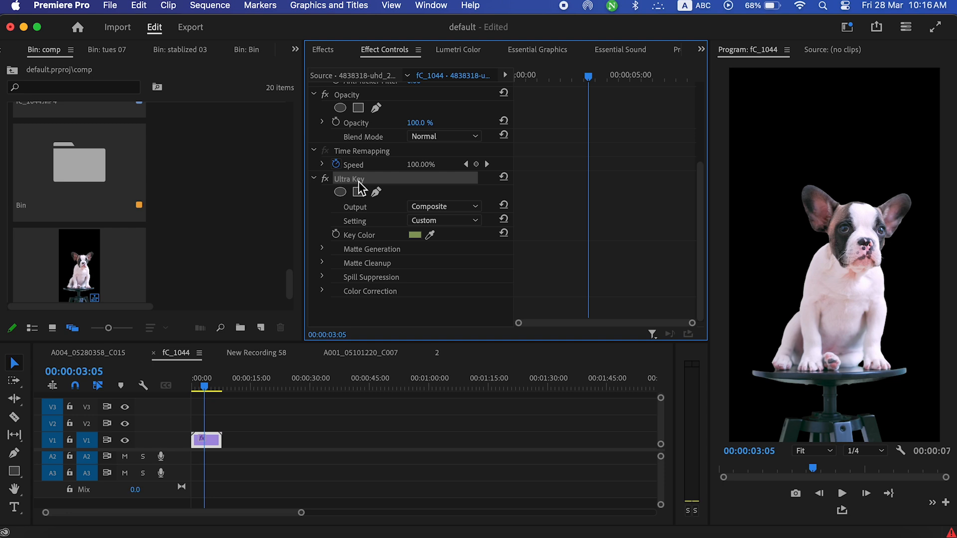
pyautogui.click(504, 177)
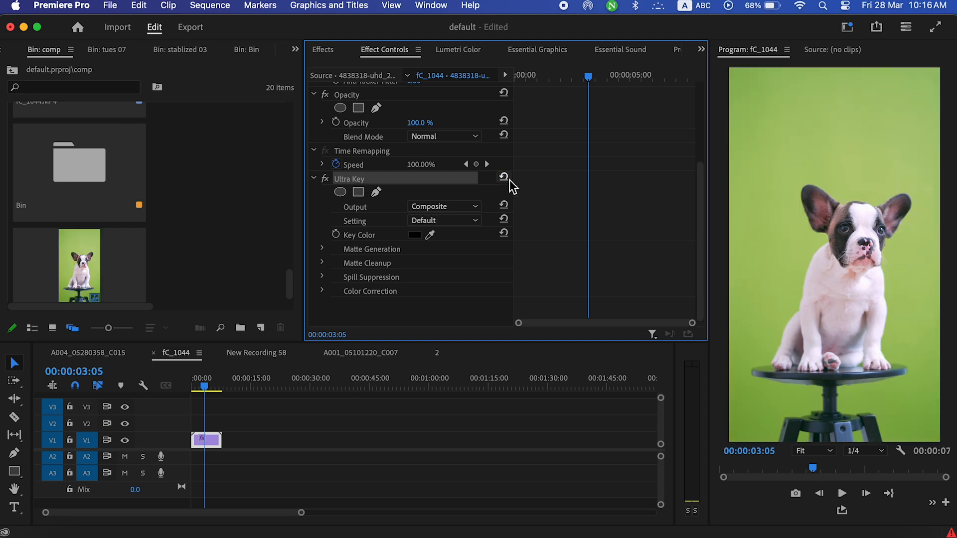
# Set the Ultra Key Setting to Aggressive and sample the green background above the puppy's head as Key Color.
pyautogui.click(461, 220)
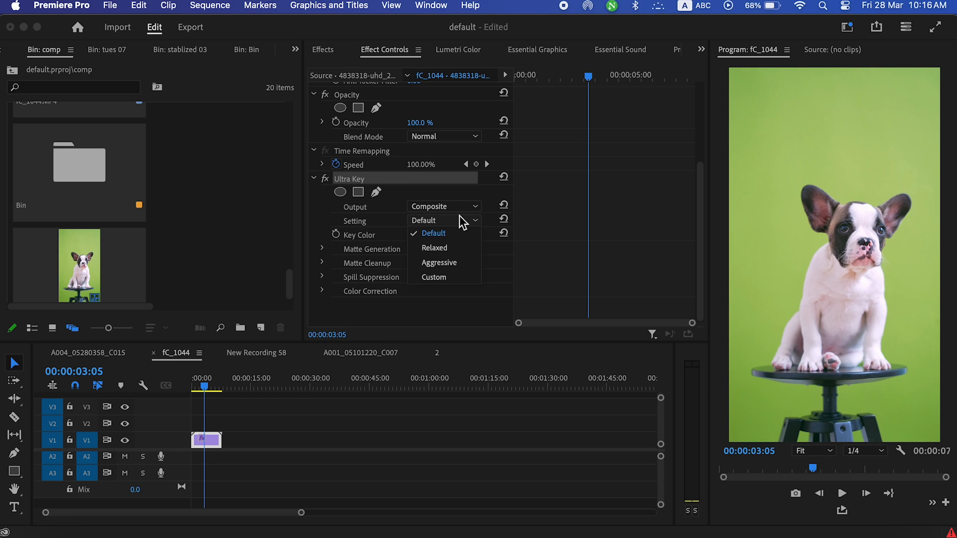
pyautogui.click(457, 262)
pyautogui.click(430, 234)
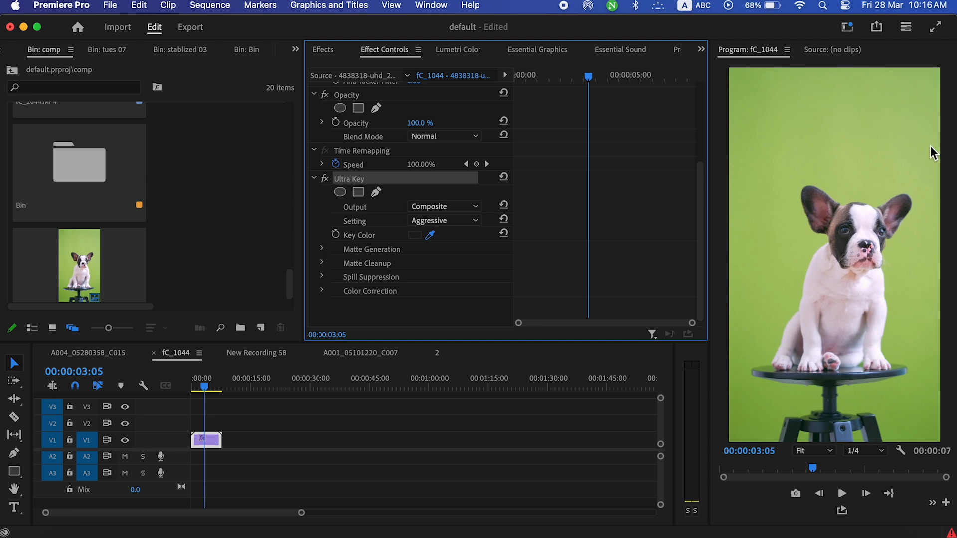
pyautogui.click(817, 144)
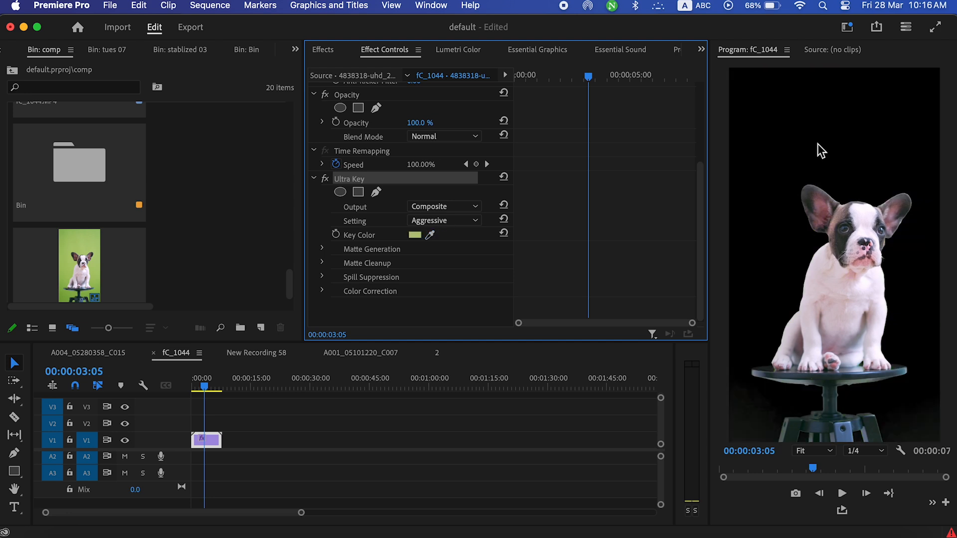
# Choose the Aggressive preset in Ultra Key again and sample the green backdrop above the puppy's head as Key Color.
pyautogui.click(463, 221)
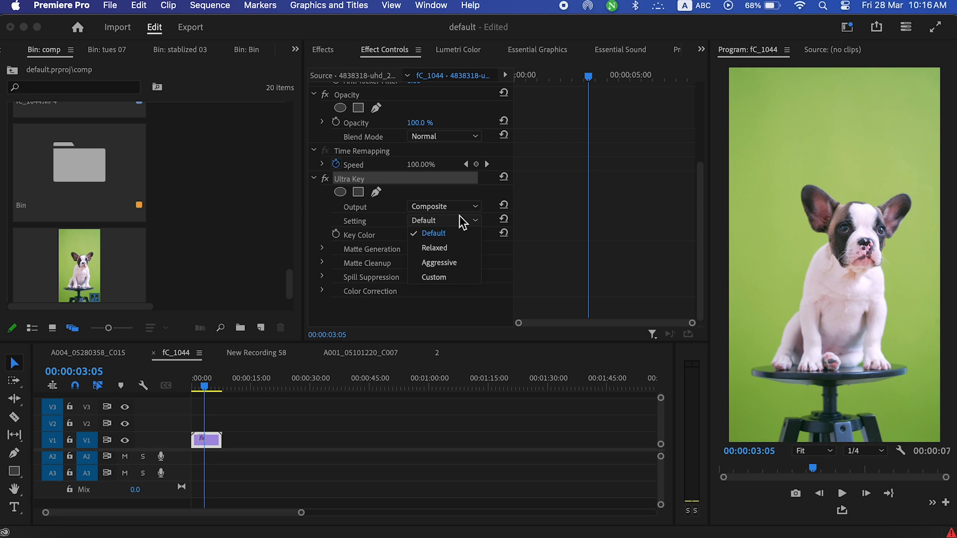
pyautogui.click(462, 262)
pyautogui.click(430, 235)
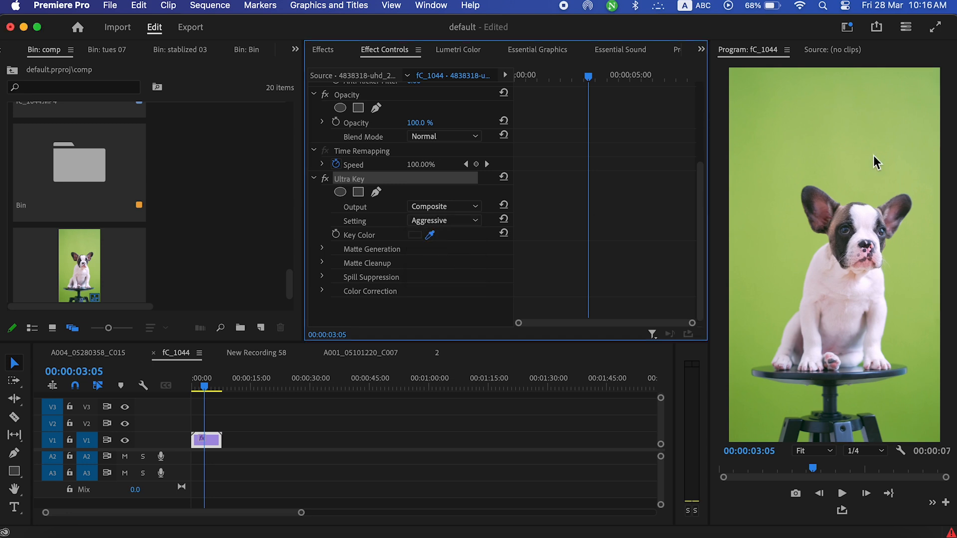
pyautogui.click(822, 147)
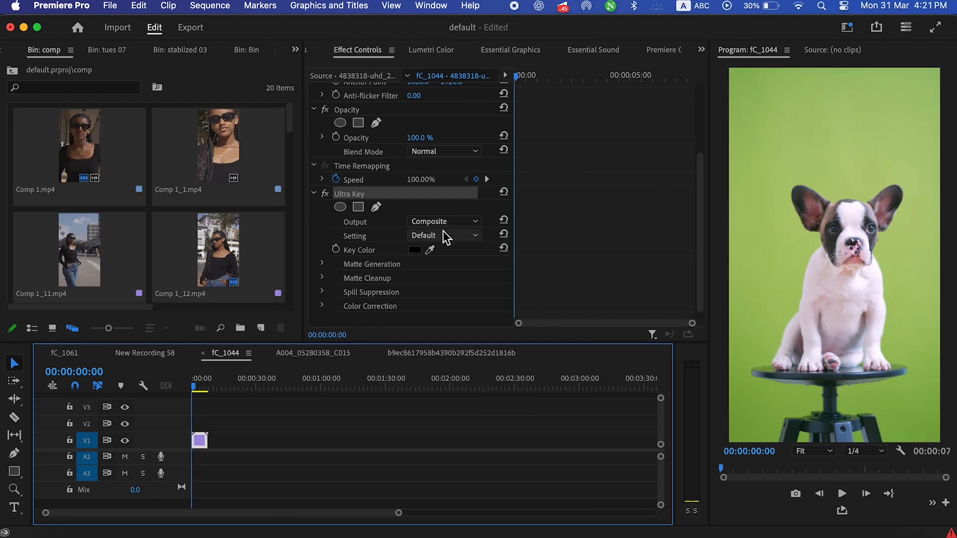
# Try the Relaxed preset with the green backdrop beside the puppy sampled as Key Color, and undo both changes.
pyautogui.click(443, 234)
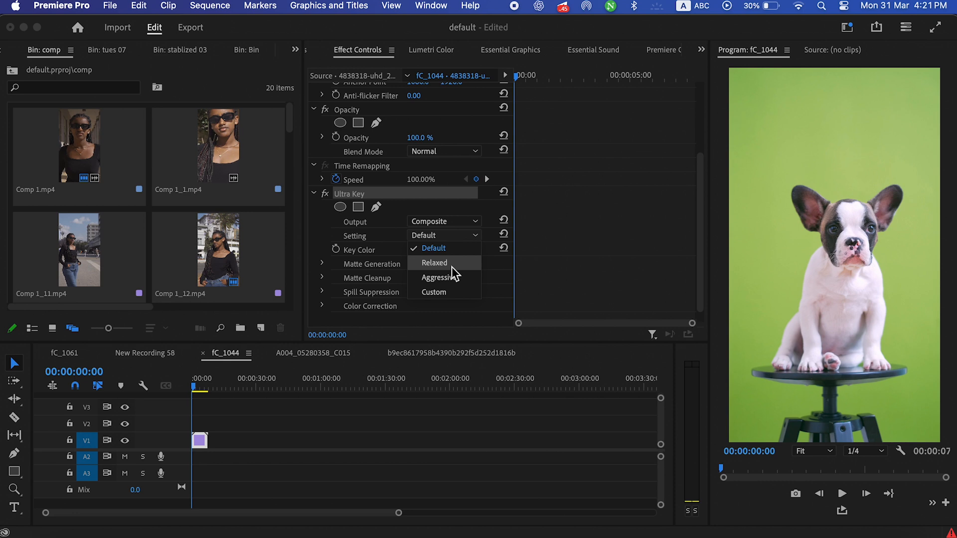
pyautogui.click(451, 264)
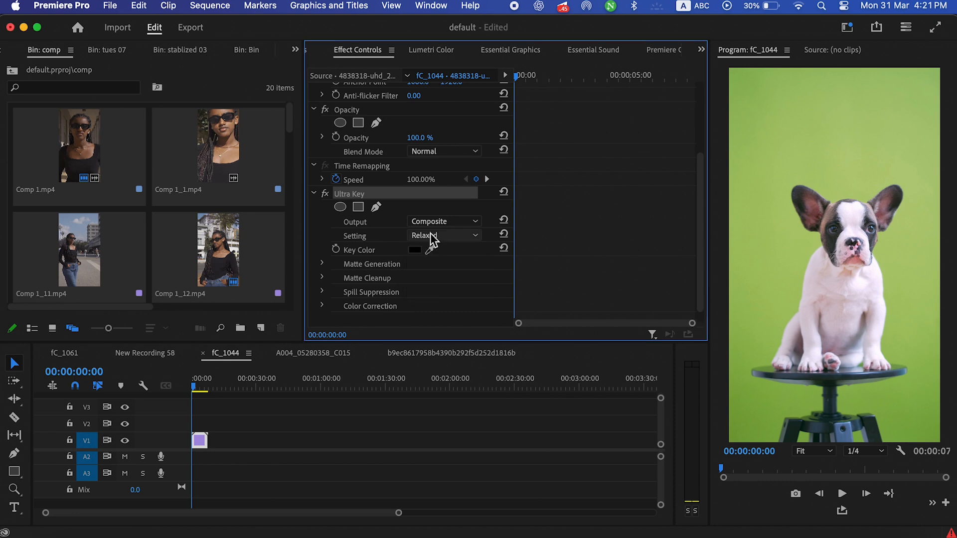
pyautogui.click(430, 250)
pyautogui.click(920, 206)
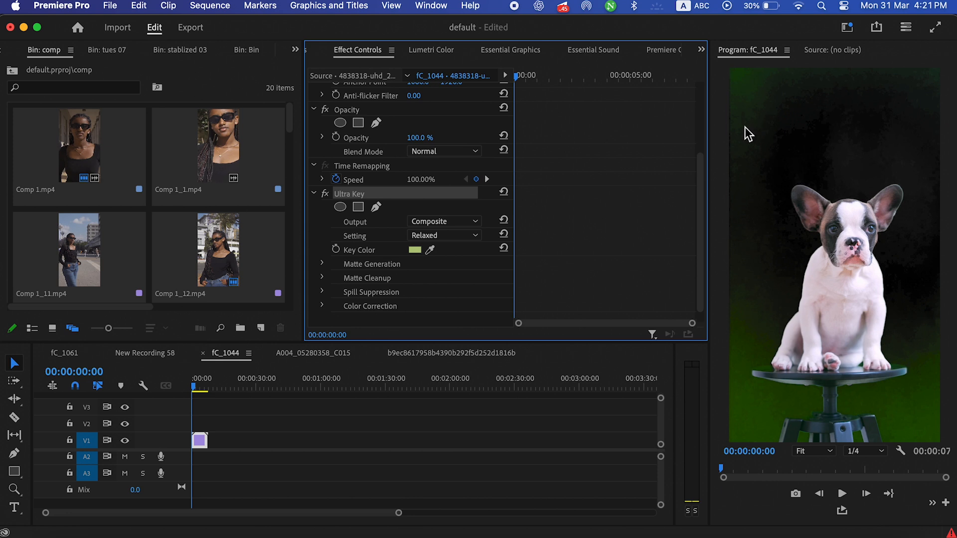
pyautogui.press('super+z')
pyautogui.press('super+z')
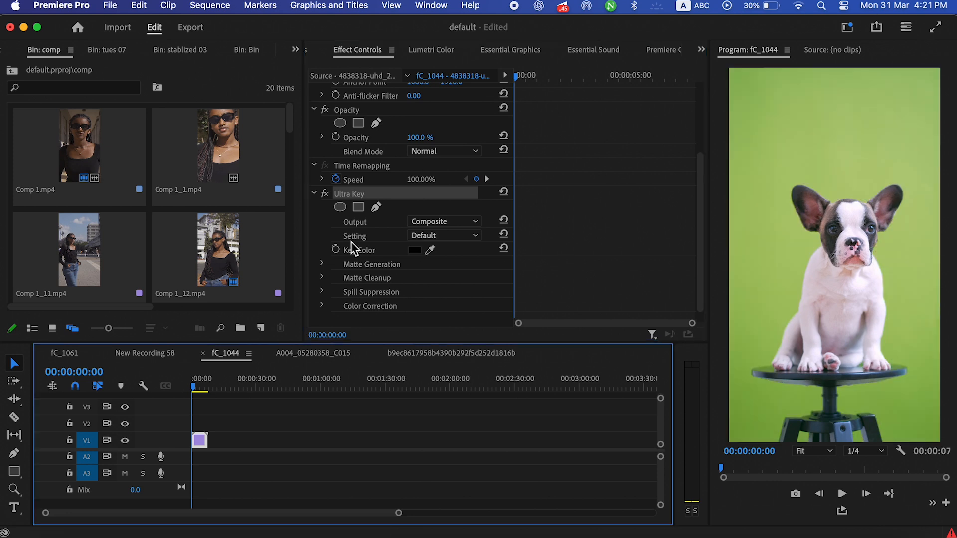
pyautogui.click(443, 231)
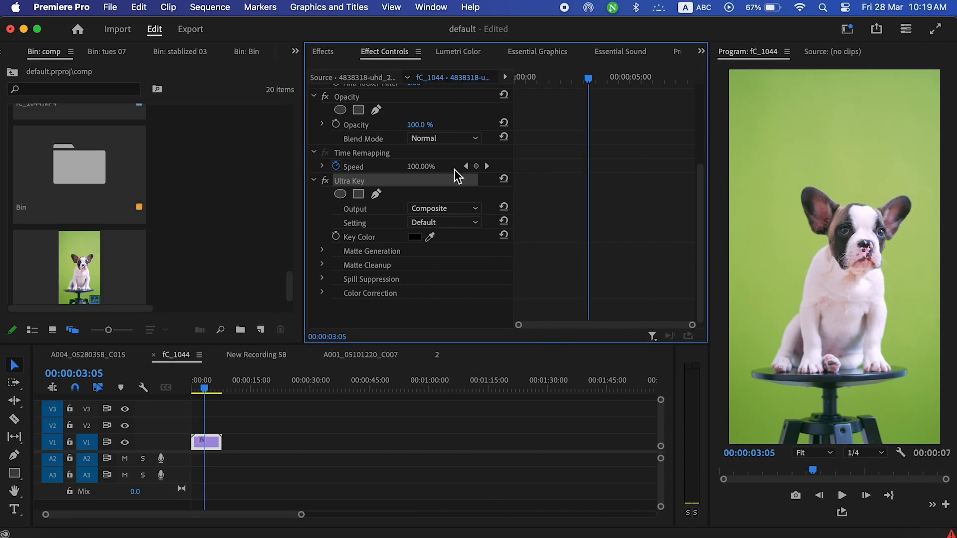
pyautogui.click(447, 208)
pyautogui.click(447, 208)
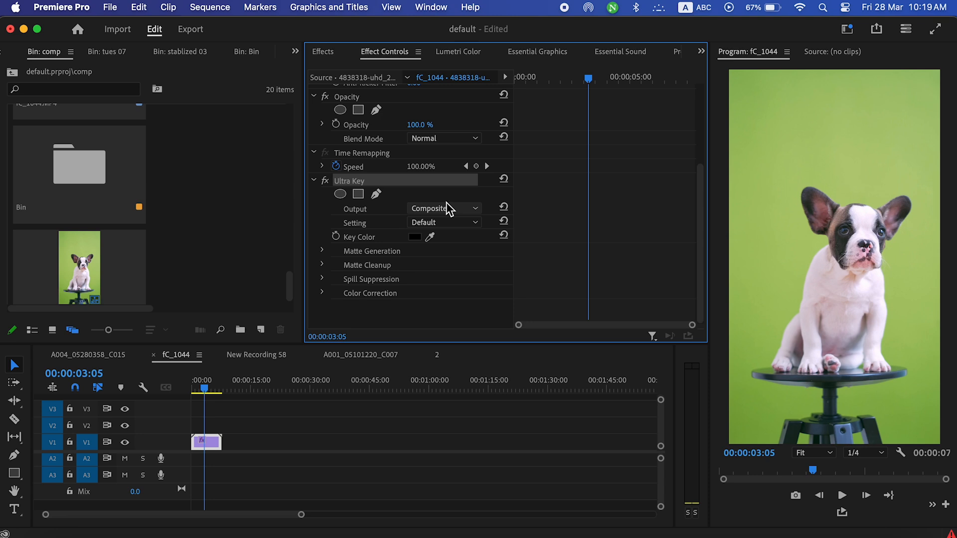
pyautogui.click(448, 207)
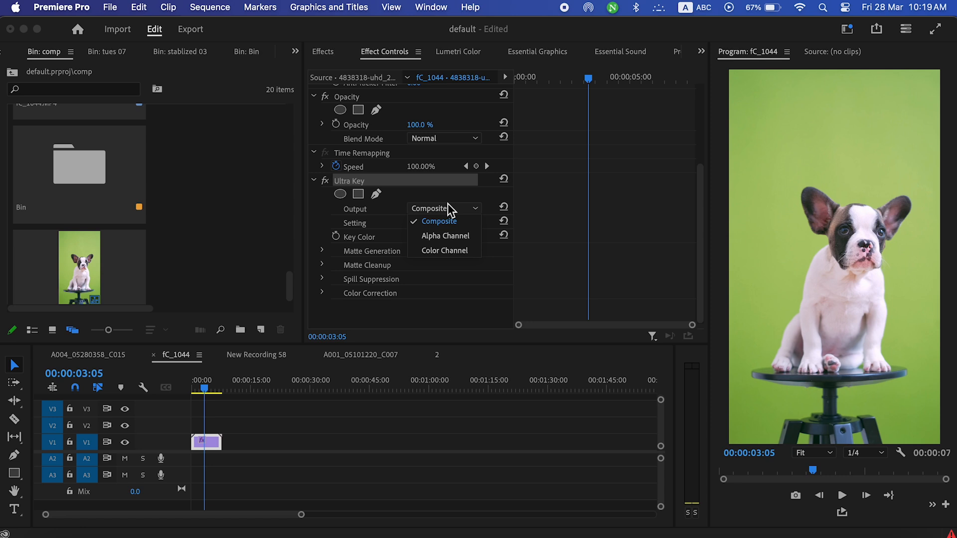
pyautogui.click(448, 205)
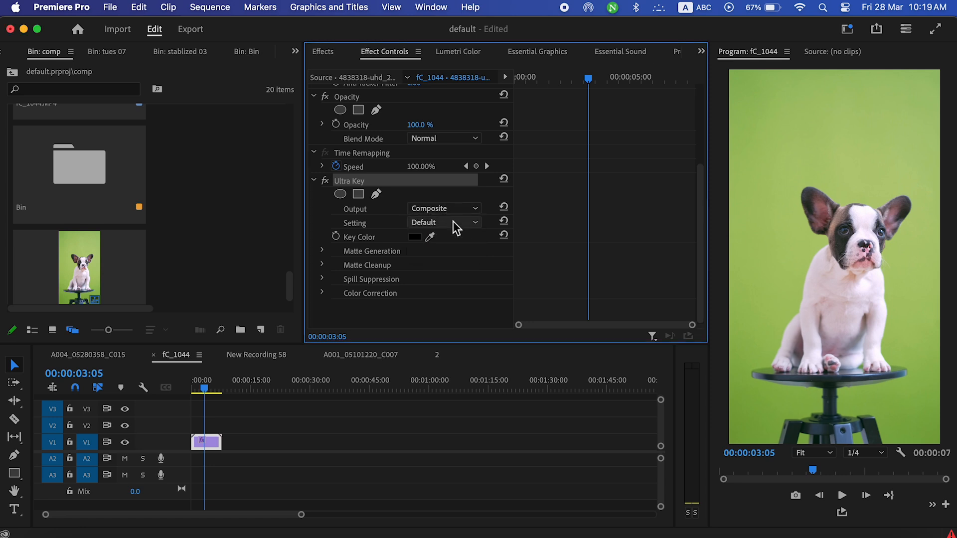
# Set the Ultra Key Setting to Aggressive and key out the green background by sampling it above the puppy.
pyautogui.click(453, 222)
pyautogui.click(443, 262)
pyautogui.click(429, 236)
pyautogui.click(846, 127)
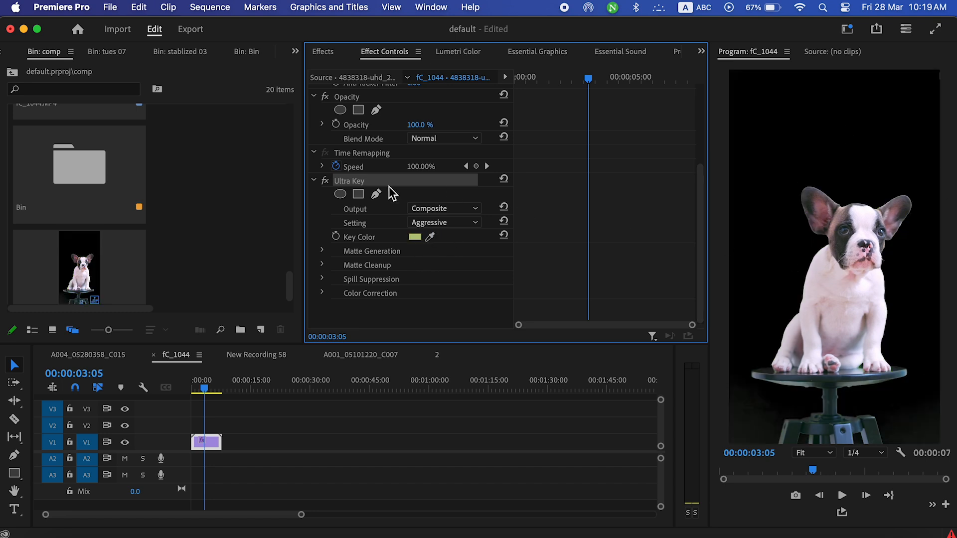
pyautogui.click(371, 223)
pyautogui.click(354, 209)
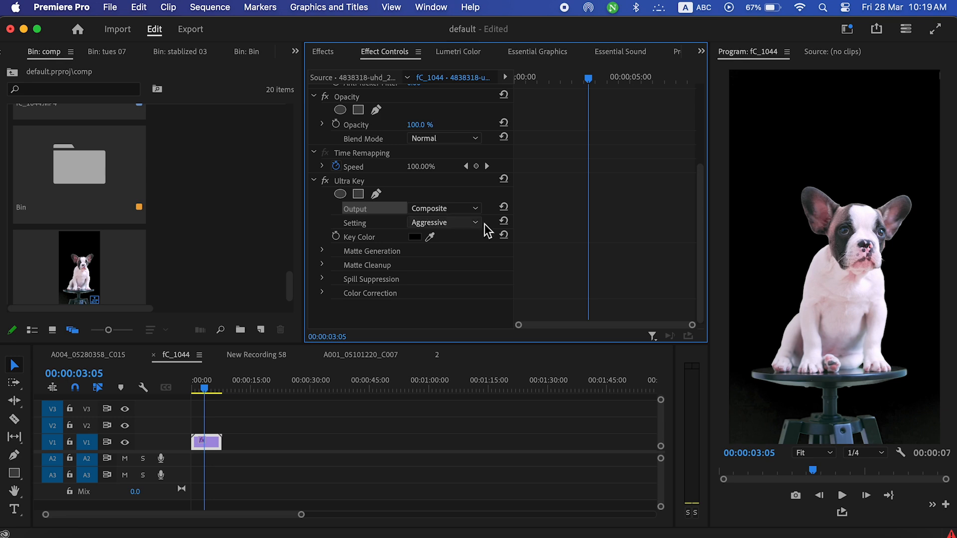
# Try the Alpha Channel output for Ultra Key, undoing it together with the Key Color sample.
pyautogui.click(429, 209)
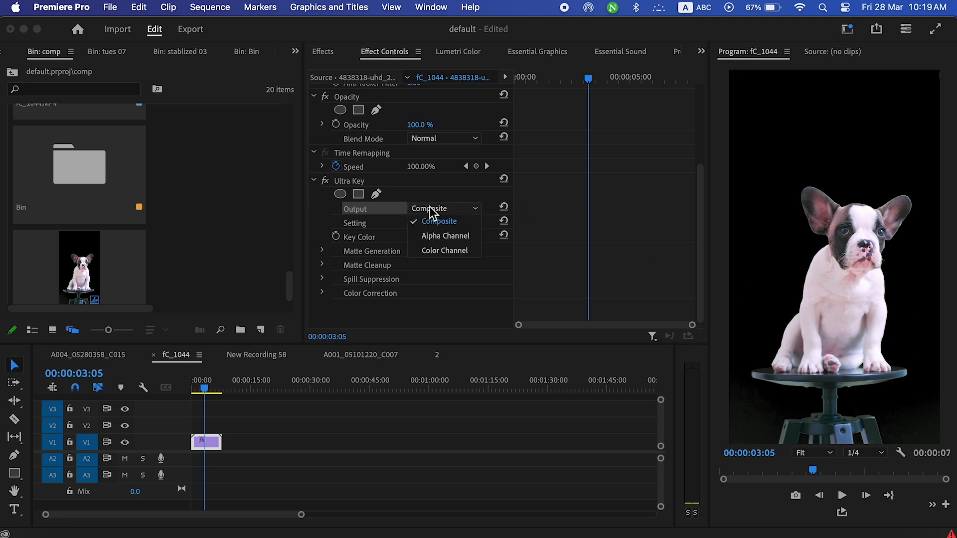
pyautogui.click(443, 235)
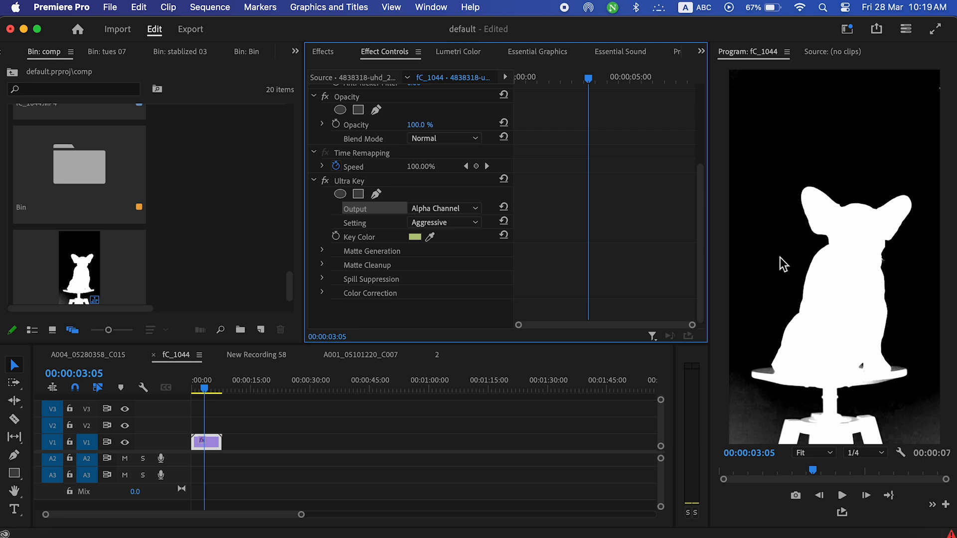
pyautogui.press('super+z')
pyautogui.press('super+z')
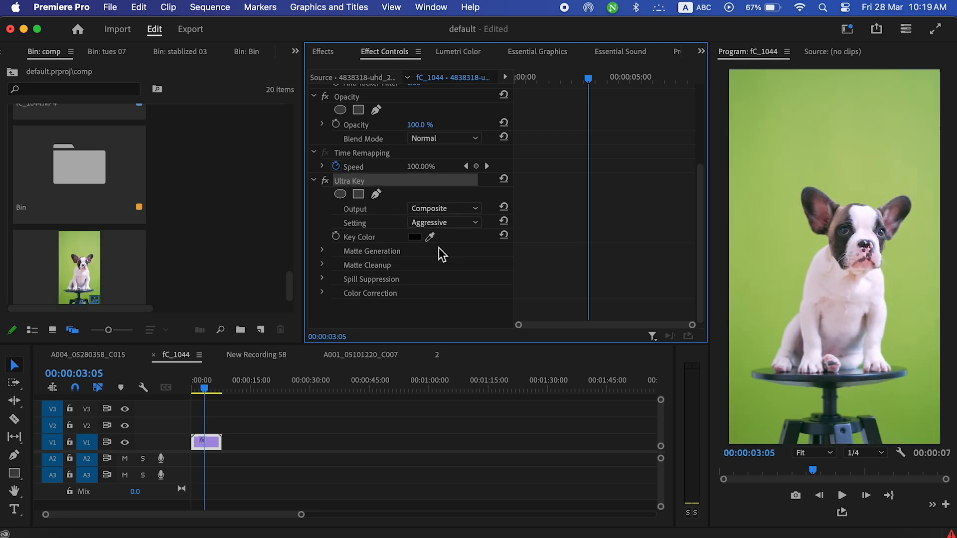
# Resample the green background above the puppy's head as Key Color and set the Ultra Key Output to Alpha Channel.
pyautogui.click(430, 237)
pyautogui.click(845, 137)
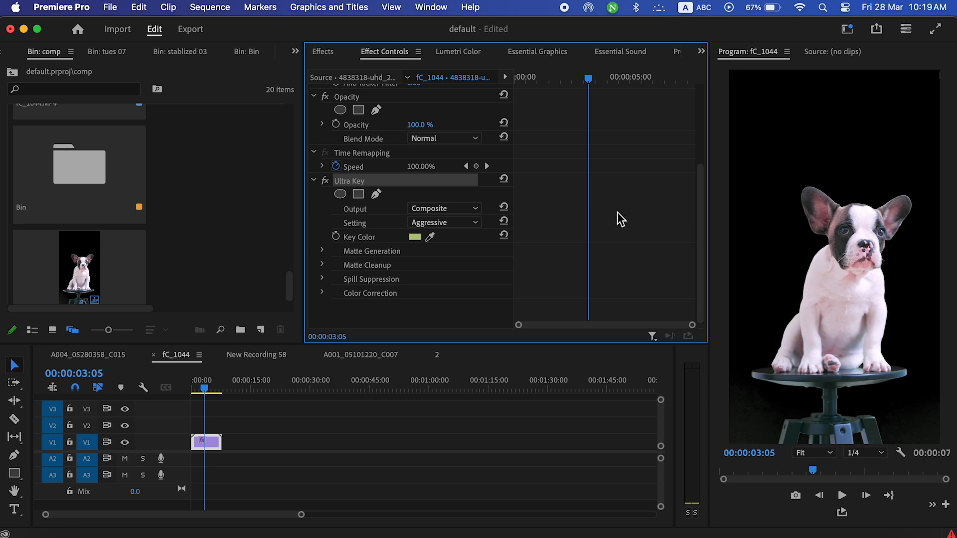
pyautogui.press('super+z')
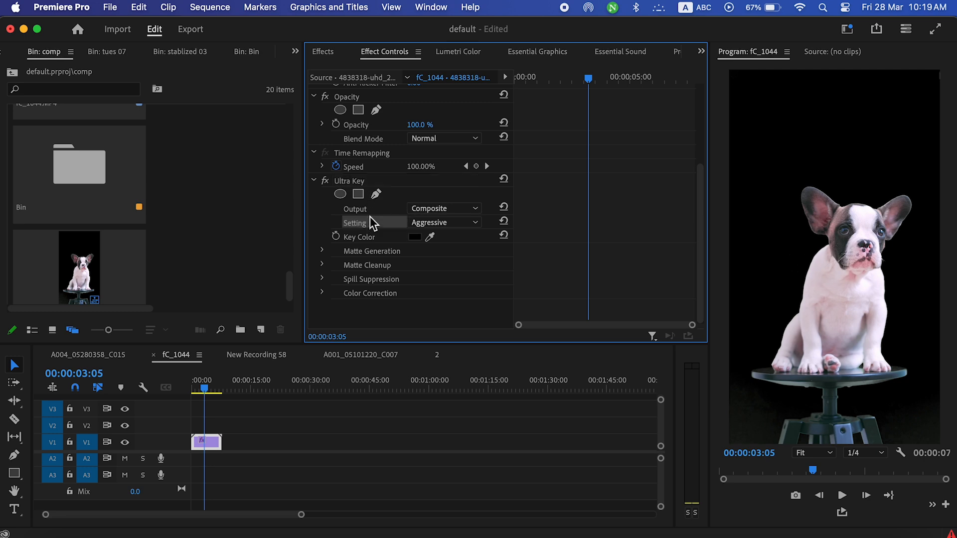
pyautogui.click(430, 208)
pyautogui.click(444, 236)
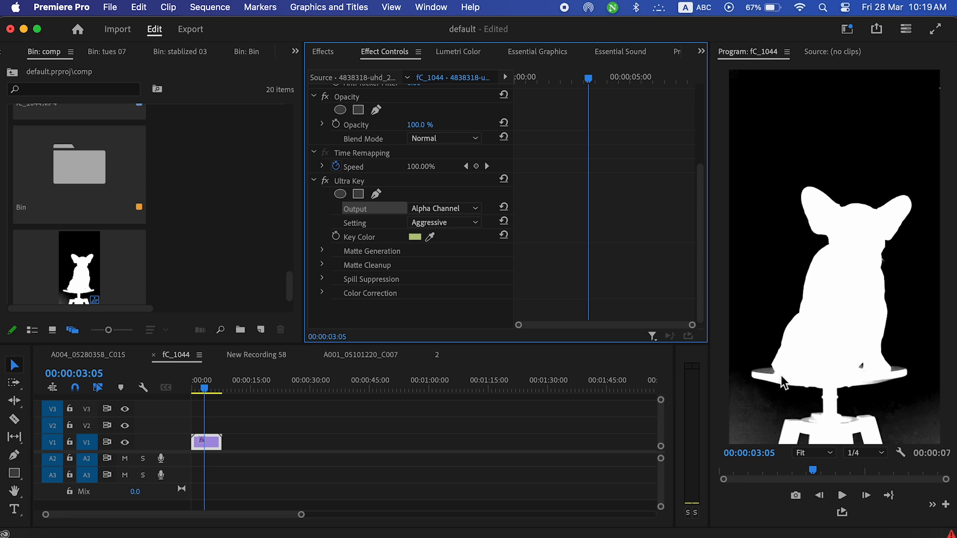
# Raise the Pedestal in Ultra Key's Matte Generation settings to 95 to clean up the matte's background.
pyautogui.click(321, 251)
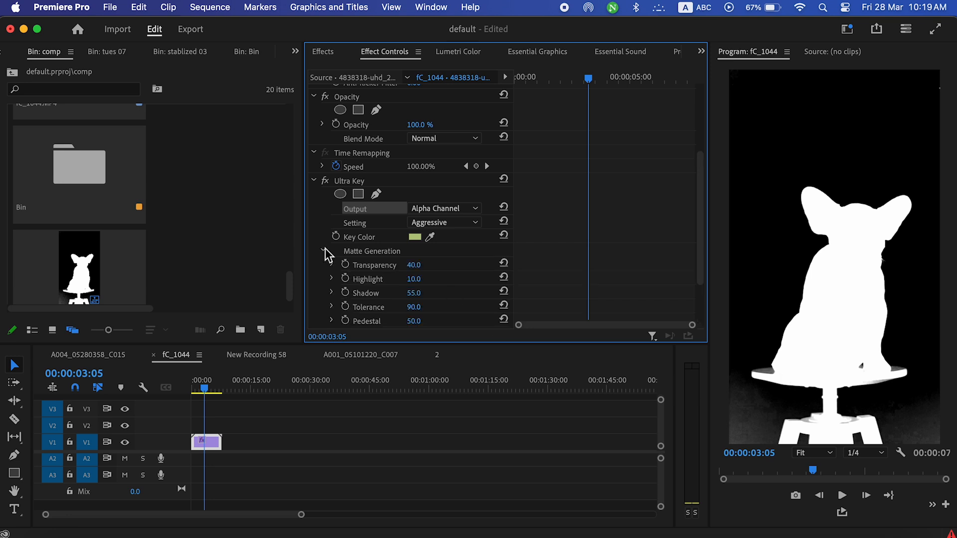
pyautogui.scroll(-3, 579, 239)
pyautogui.click(414, 281)
pyautogui.write('74')
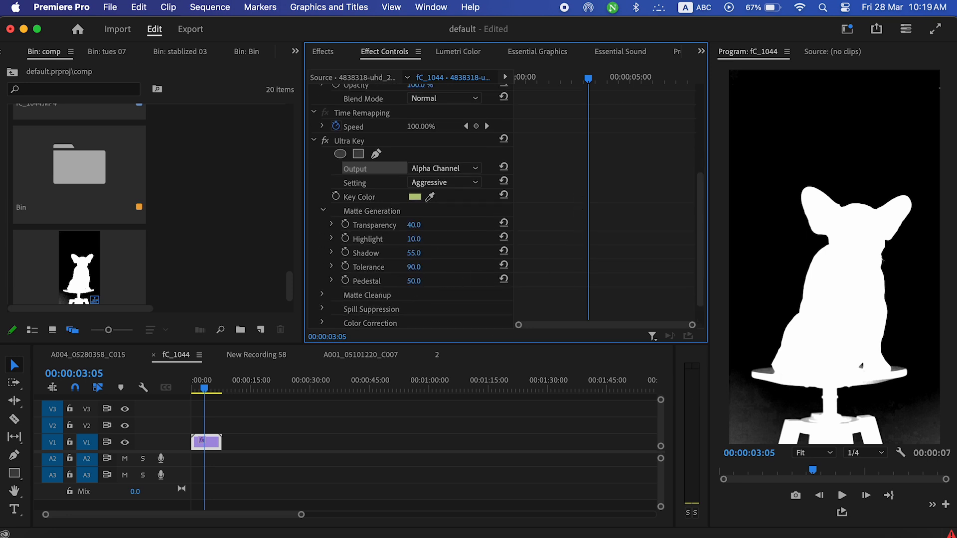
pyautogui.press('Return')
pyautogui.moveTo(413, 280); pyautogui.dragTo(427, 283)
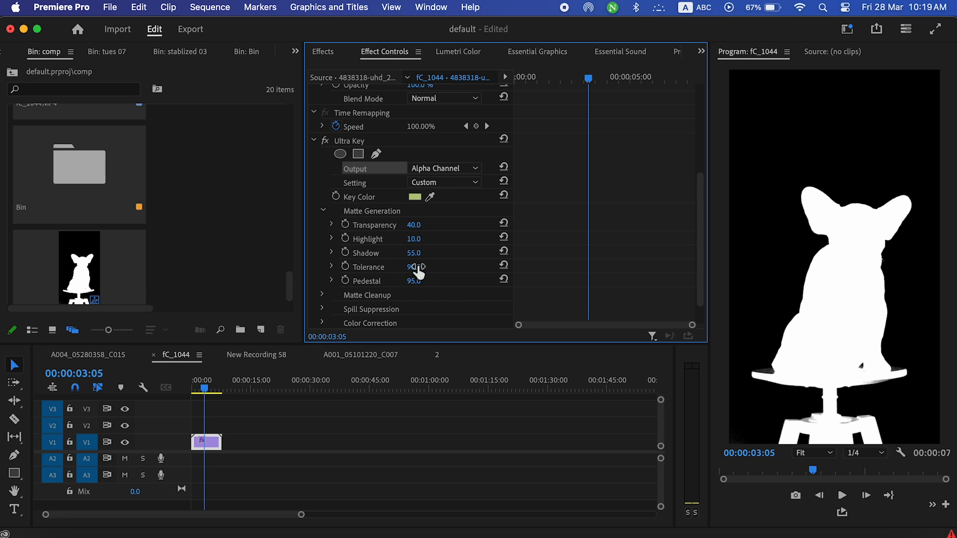
pyautogui.moveTo(418, 272)
pyautogui.mouseDown()
pyautogui.moveTo(397, 272)
pyautogui.moveTo(420, 272)
pyautogui.mouseUp()
# Collapse the Matte Generation settings and return the Ultra Key Output to Composite.
pyautogui.click(324, 211)
pyautogui.click(435, 208)
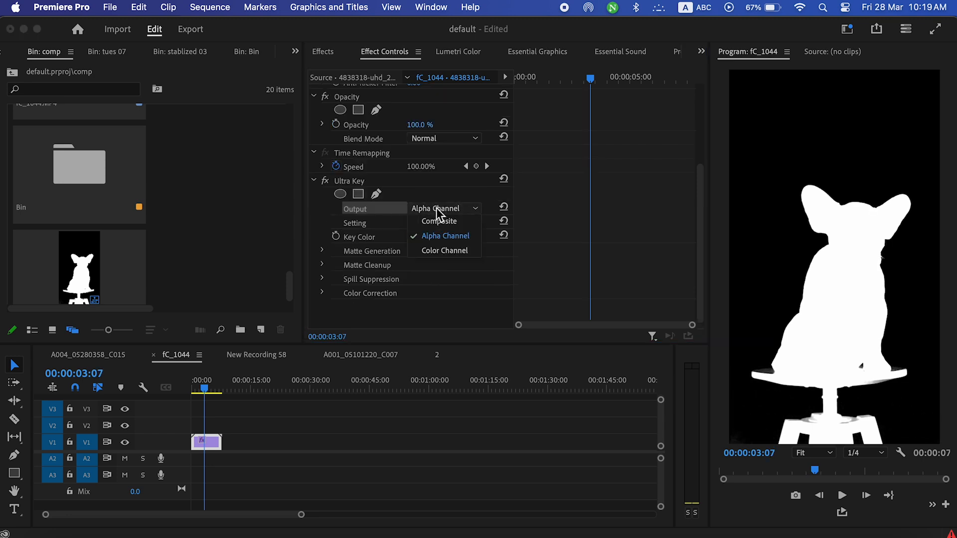
pyautogui.click(436, 221)
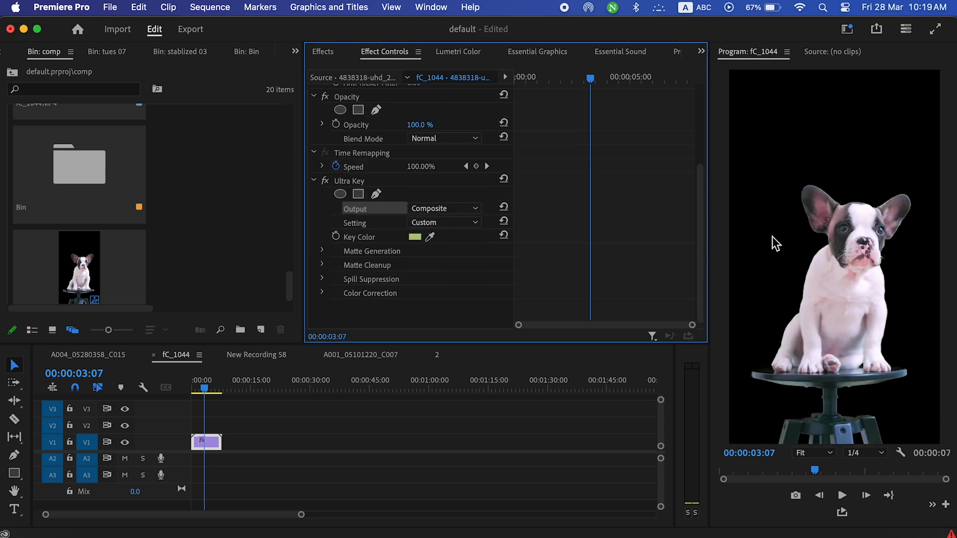